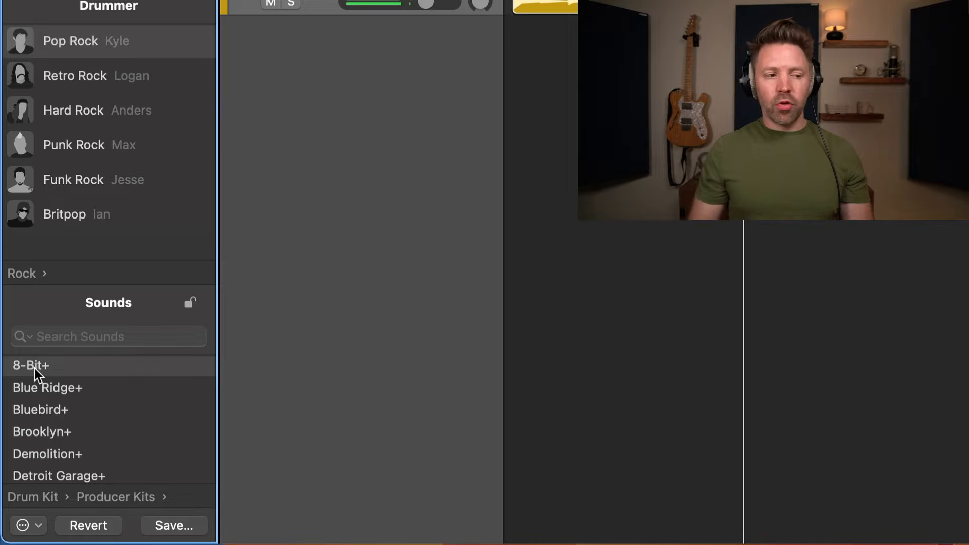
Load the SoCal+ producer kit, then solo and mute the original SoCal track.
scroll(57, 410, down, 8)
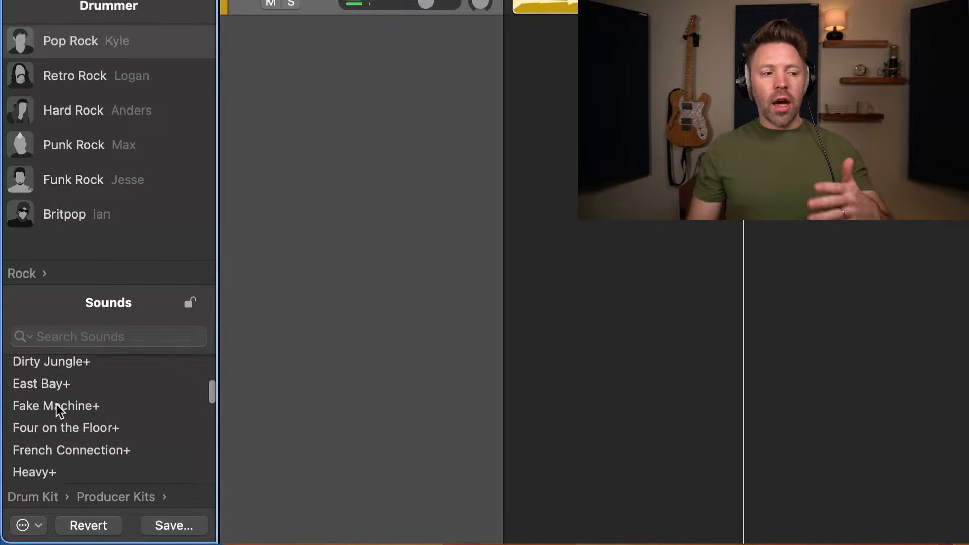
scroll(57, 409, down, 2)
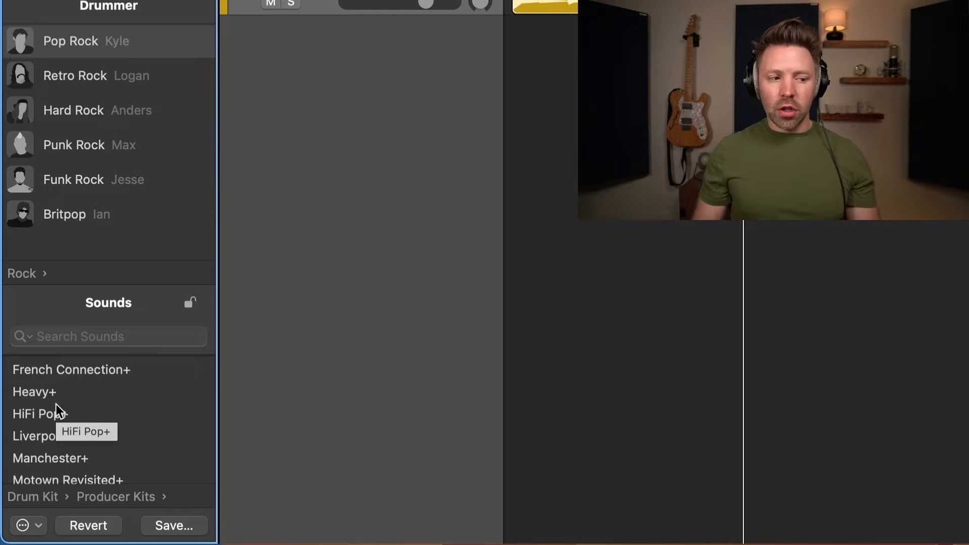
scroll(57, 410, down, 1)
scroll(57, 409, down, 10)
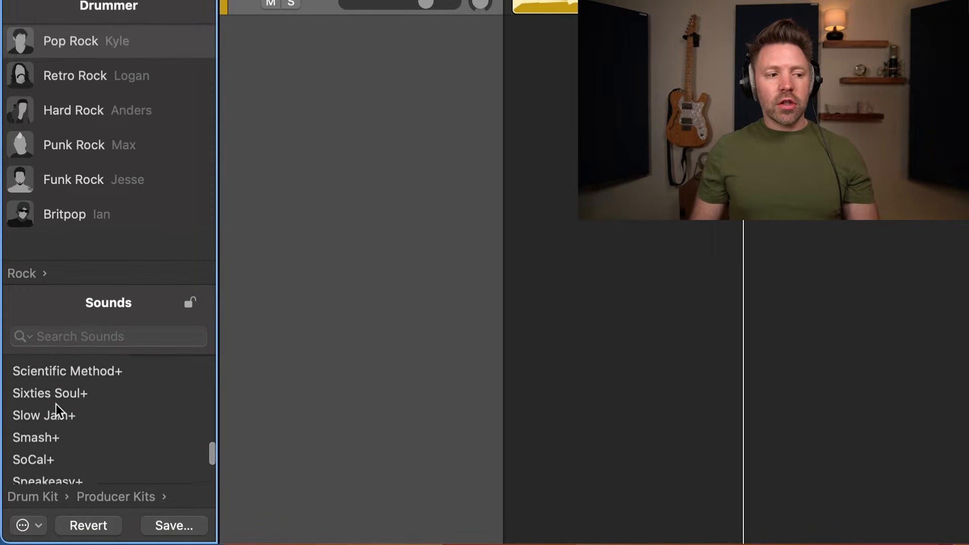
click(57, 409)
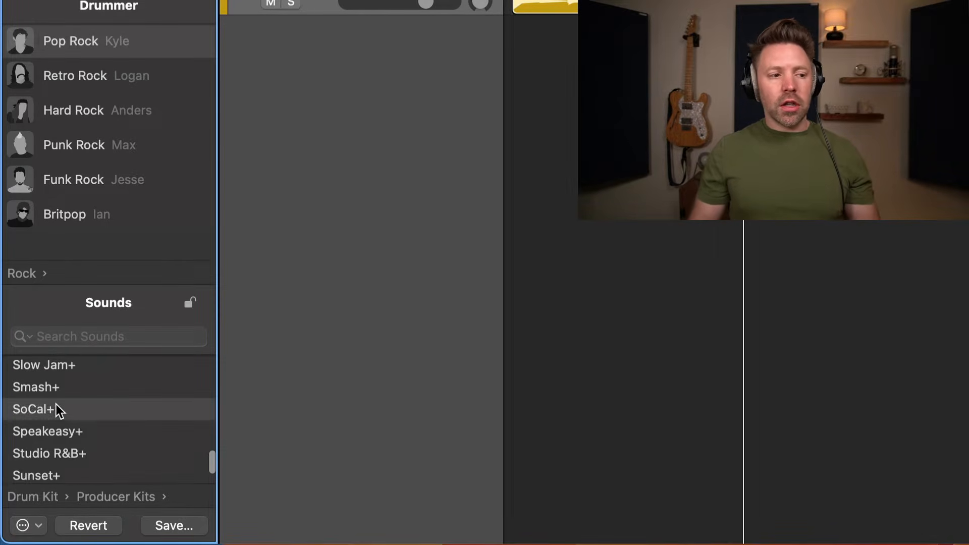
click(290, 5)
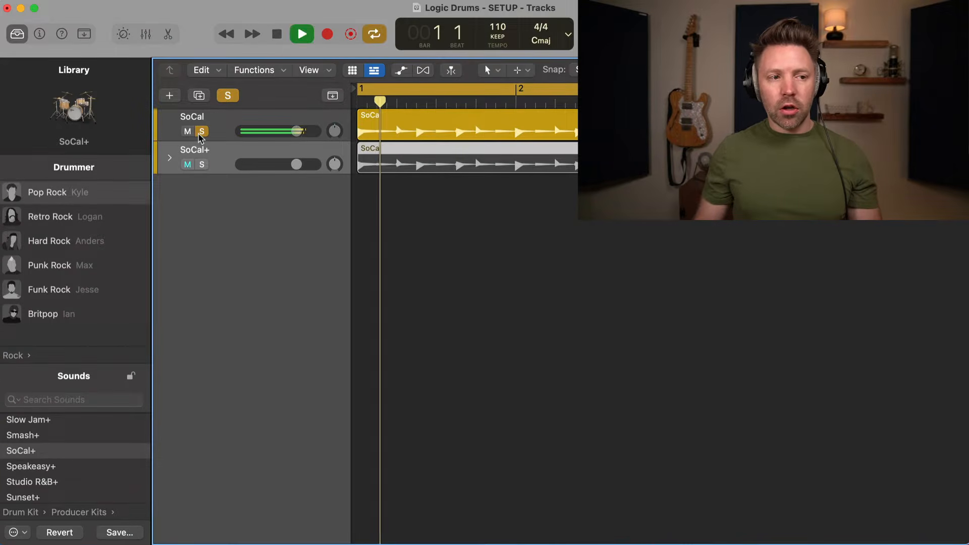
click(200, 134)
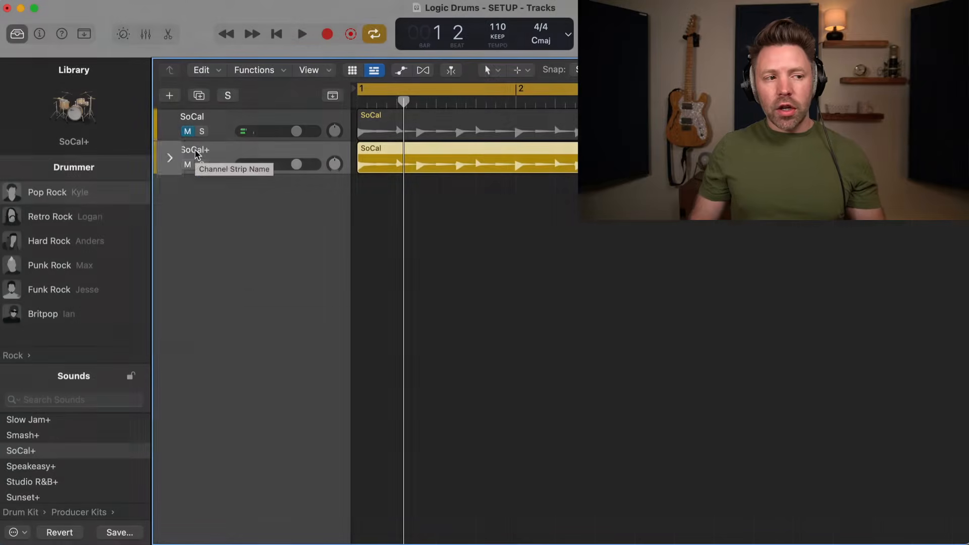
Expand the SoCal+ stack to reveal its individual kit-piece tracks.
click(169, 159)
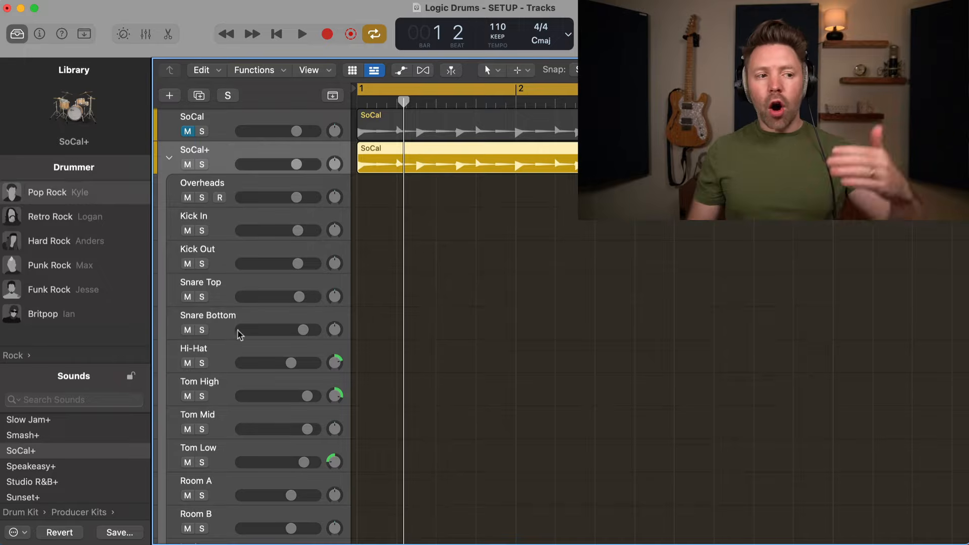
scroll(234, 367, down, 5)
scroll(233, 367, up, 5)
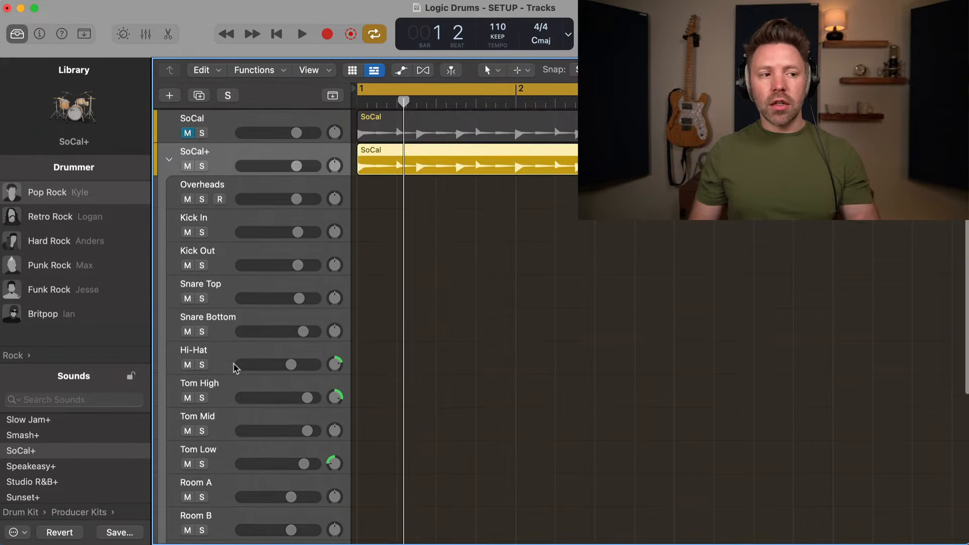
During playback, solo Overheads, Kick In and Snare Top in turn, then clear the solos.
click(201, 199)
key(space)
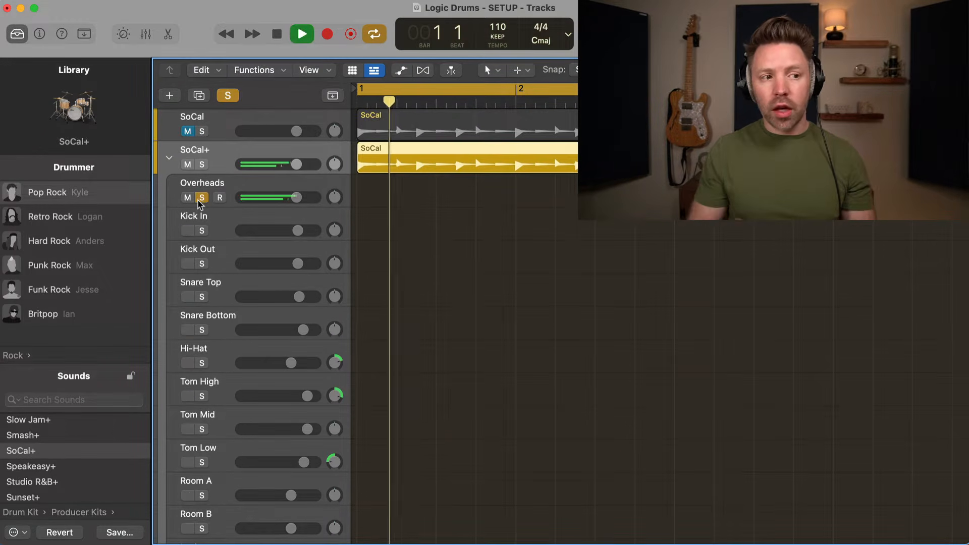
click(201, 198)
click(202, 230)
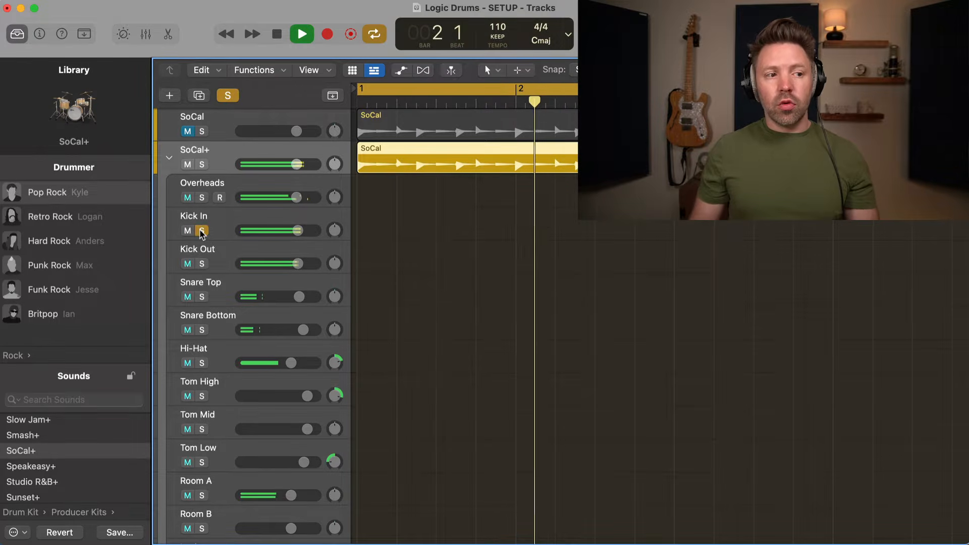
click(201, 230)
click(201, 296)
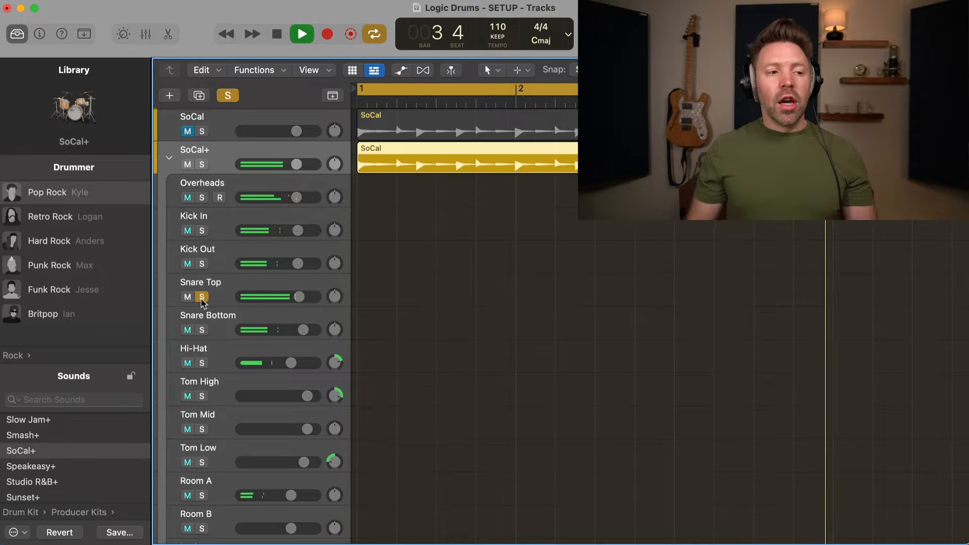
key(space)
click(201, 297)
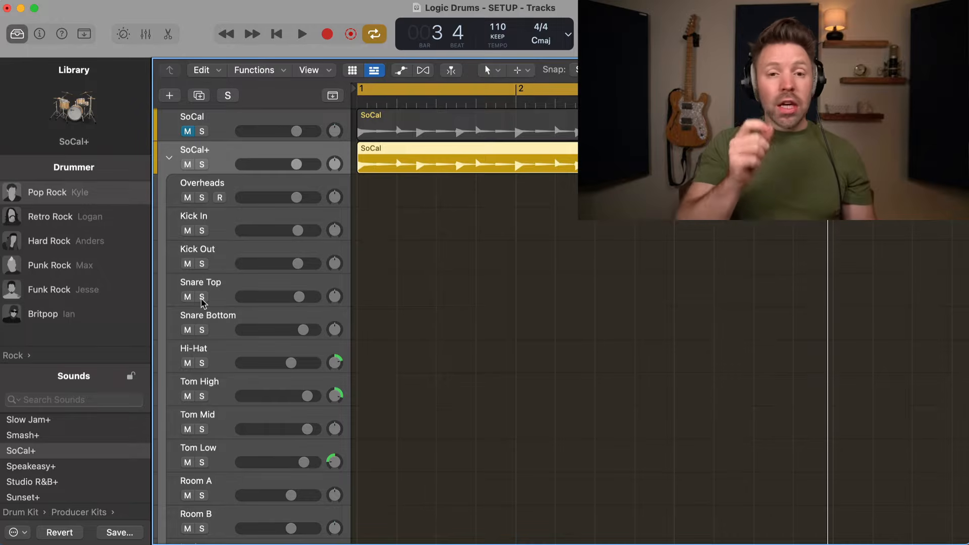
Hide the library, open the Mixer, and bring the Overheads Drum Kit Designer window into view.
key(y)
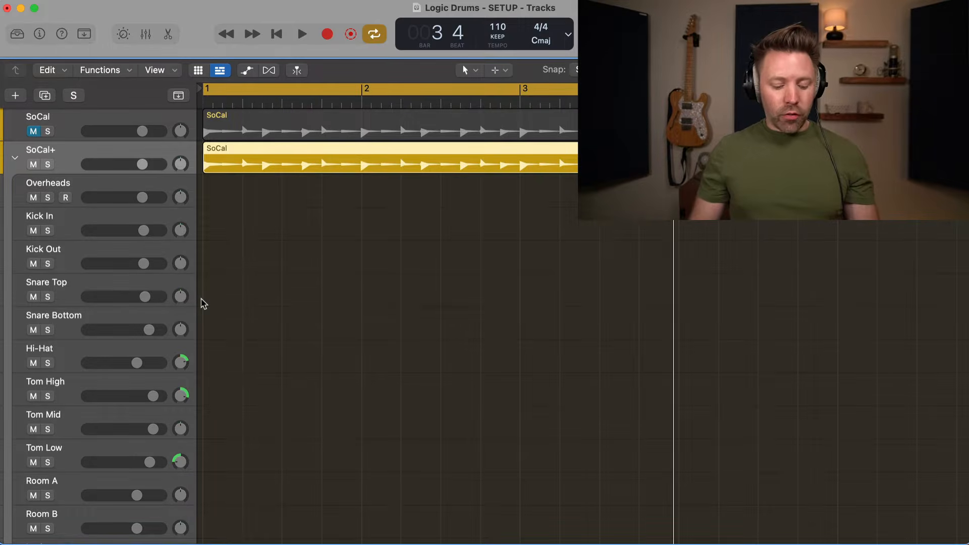
key(x)
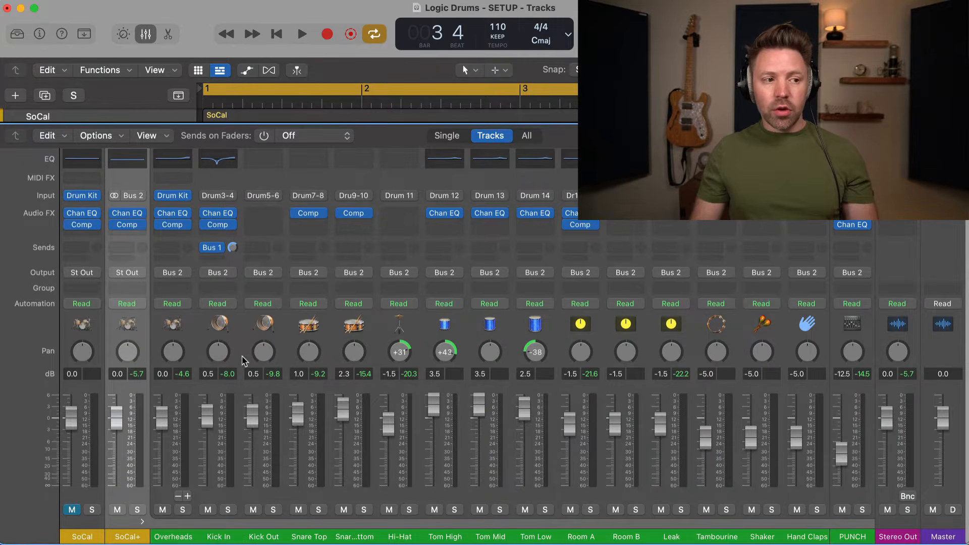
click(172, 499)
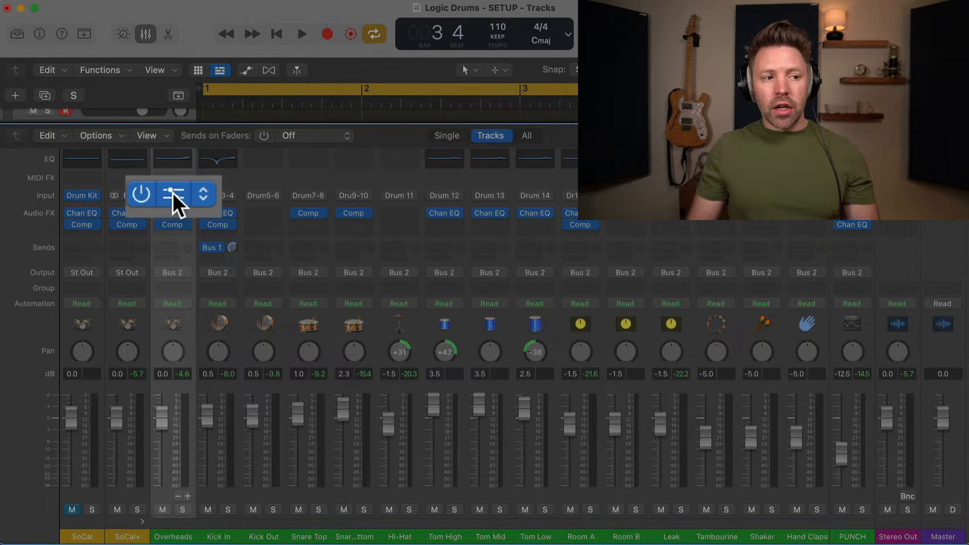
click(172, 194)
drag(417, 182, 265, 108)
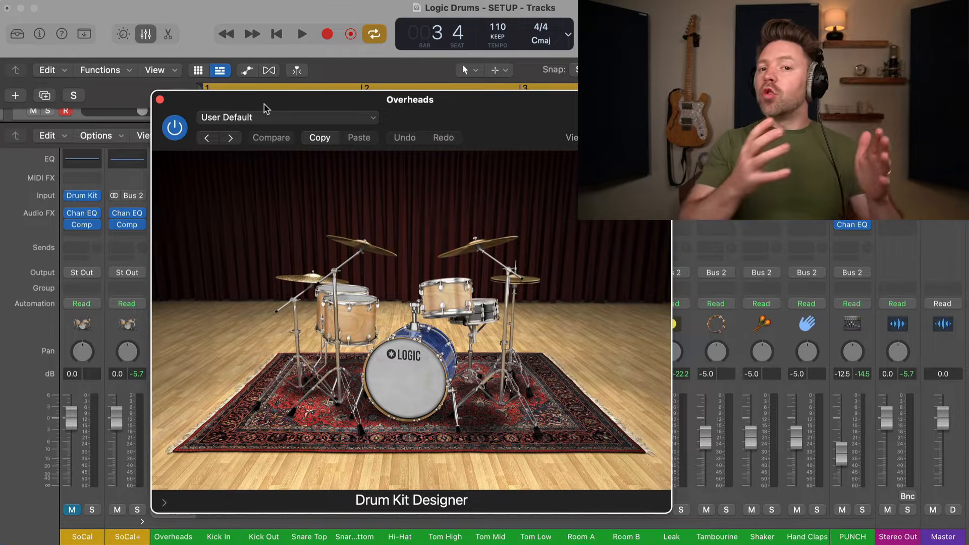
Show the kick choices and audition Birch Punch, Maple Boom, Maple Punch and Pawn Shop Loose.
click(420, 371)
scroll(197, 244, down, 10)
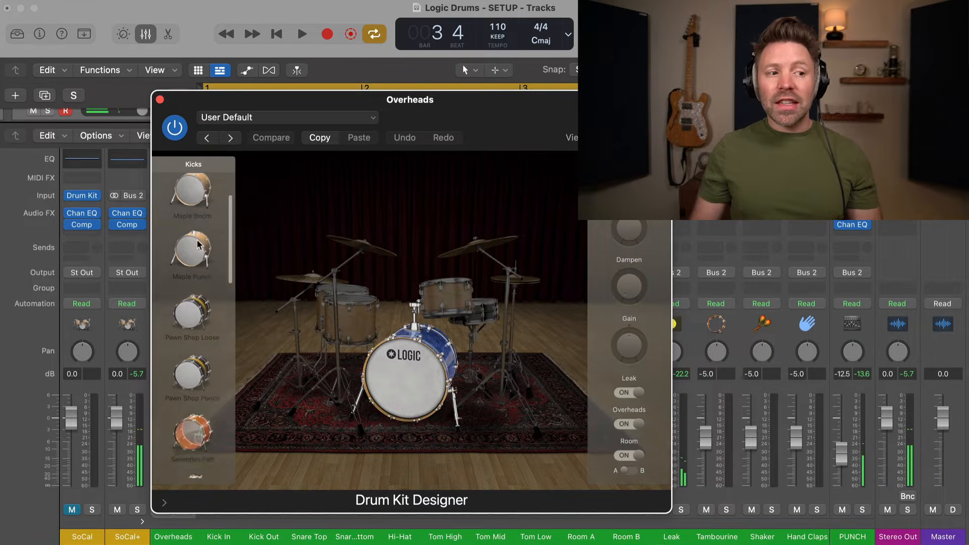
scroll(198, 245, up, 10)
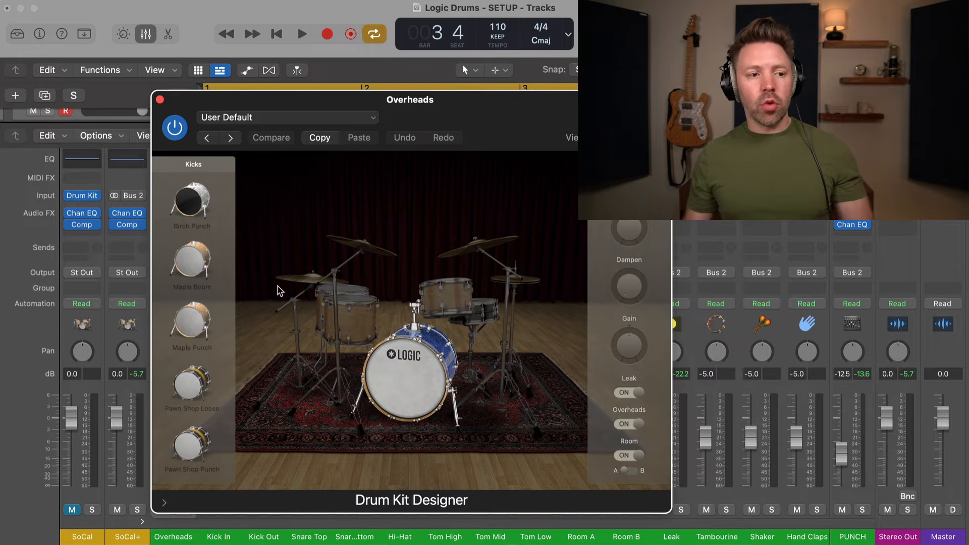
key(space)
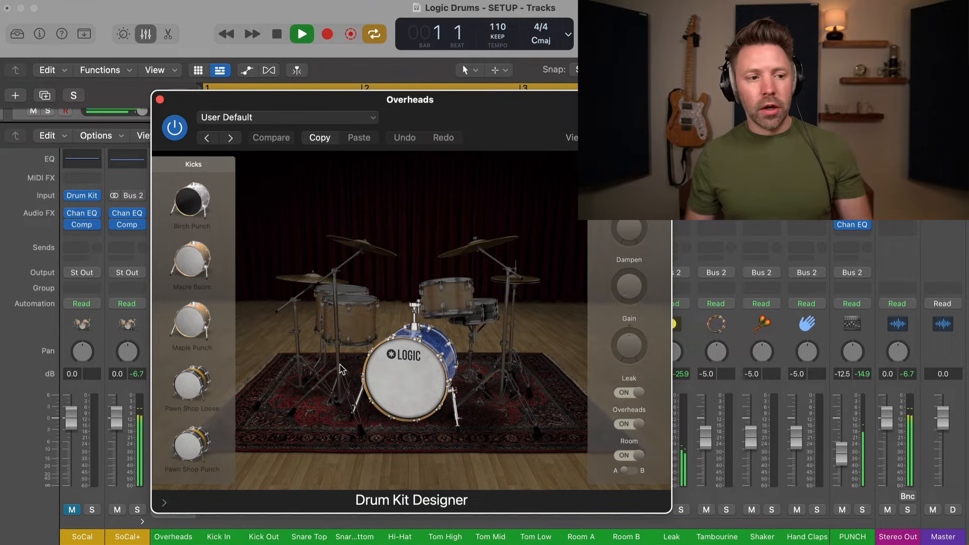
click(197, 198)
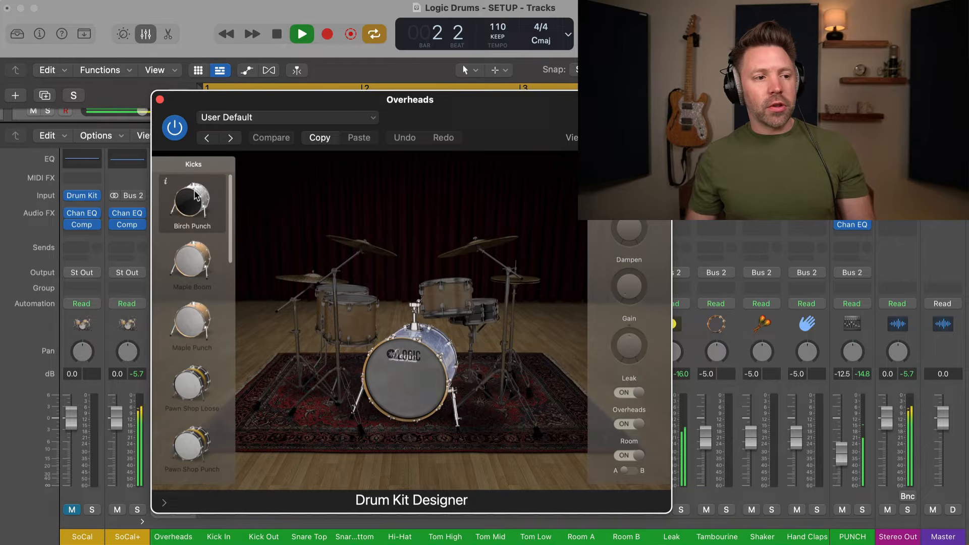
click(191, 259)
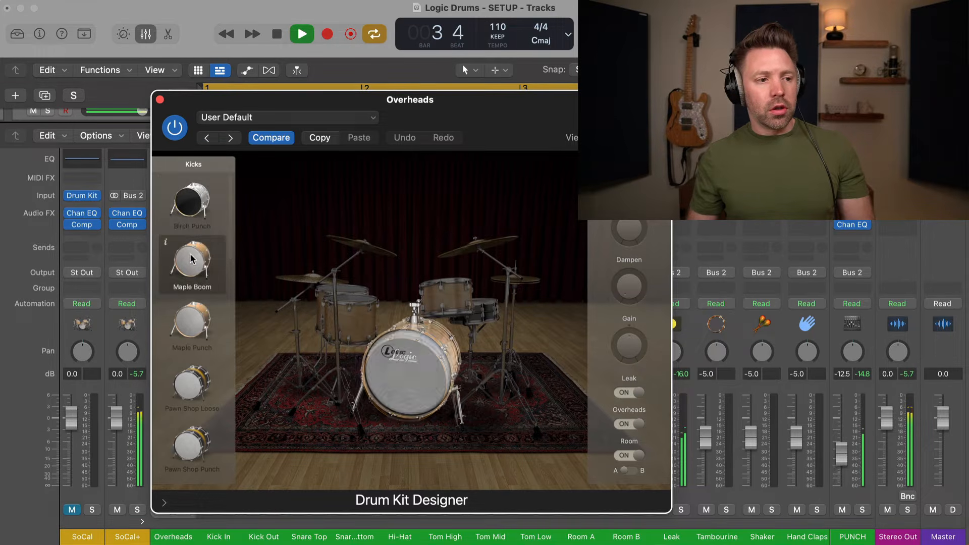
scroll(196, 303, down, 2)
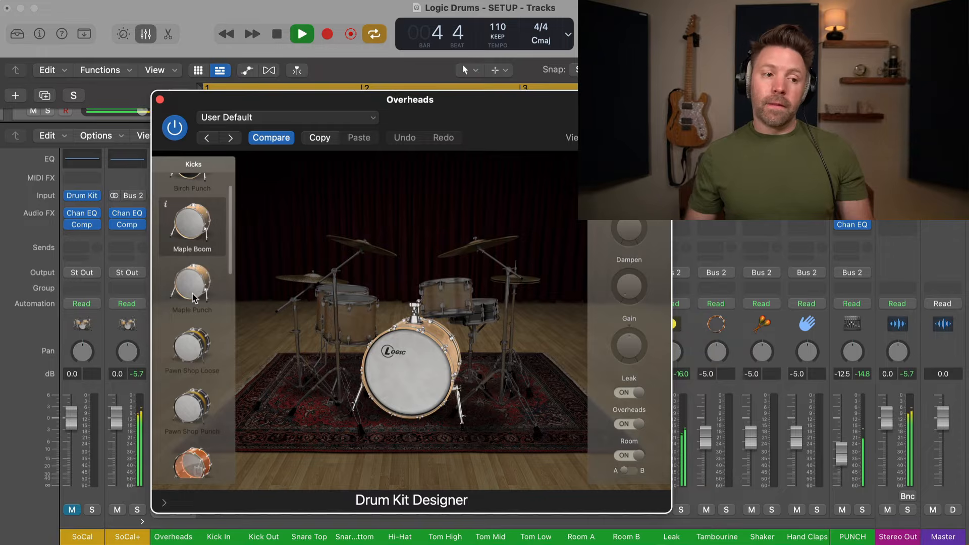
click(192, 297)
scroll(192, 308, down, 2)
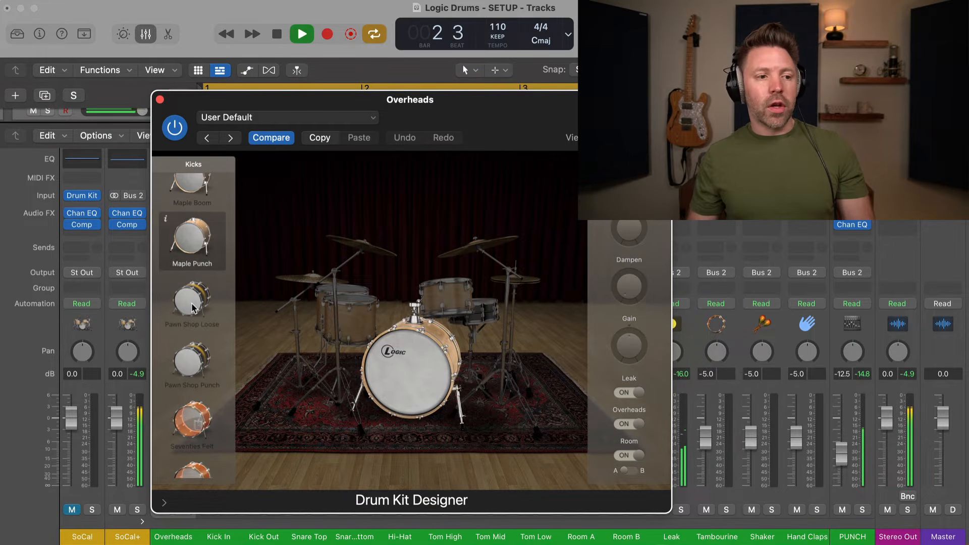
click(192, 303)
Audition the Seventies Felt, Seventies Punch, Sixties Deep and Stadium Deep kicks.
scroll(192, 306, down, 2)
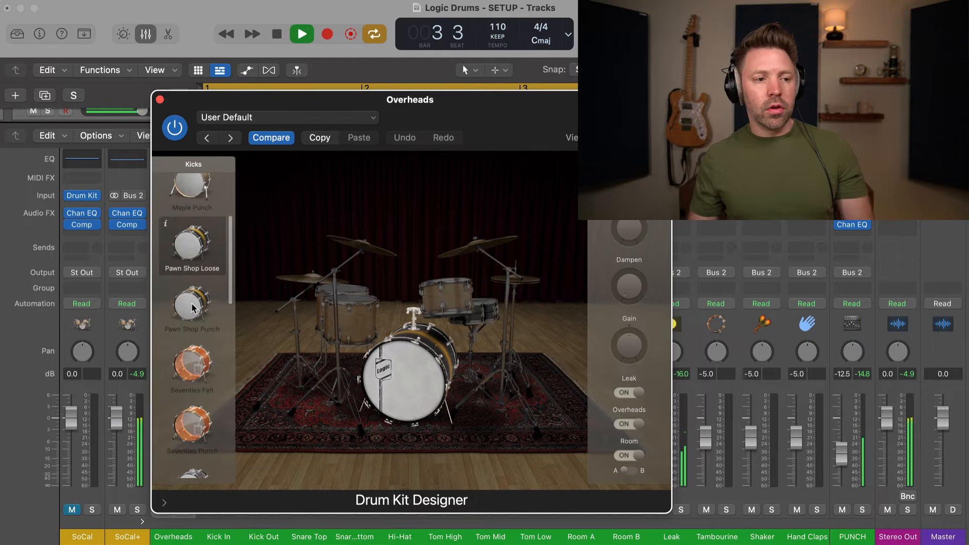
scroll(192, 306, down, 2)
click(195, 311)
scroll(198, 326, down, 1)
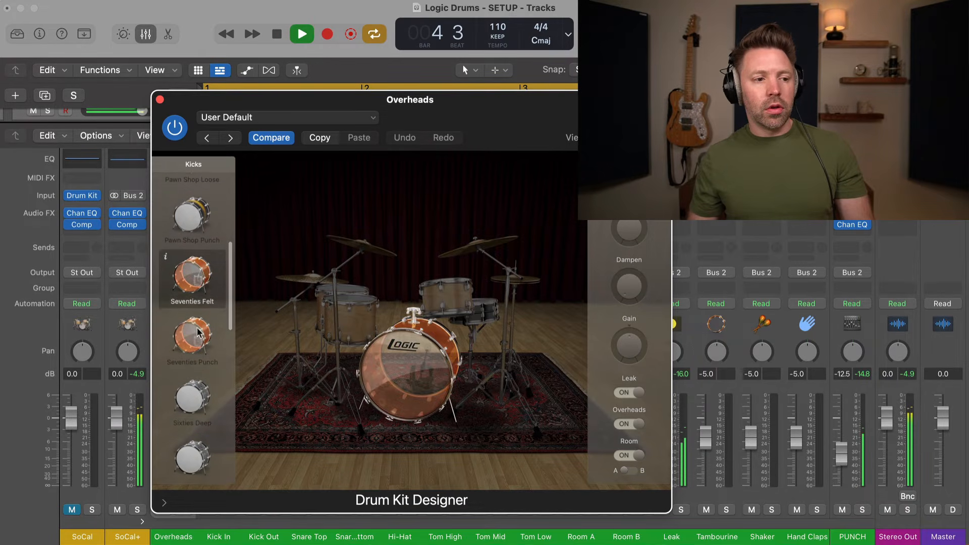
click(198, 335)
scroll(199, 339, down, 2)
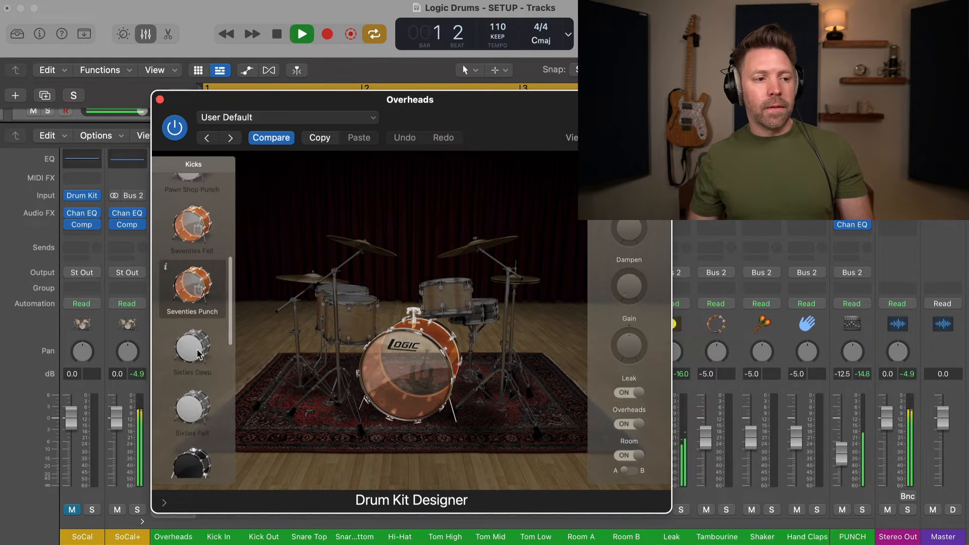
click(198, 356)
scroll(199, 353, down, 1)
scroll(199, 353, down, 2)
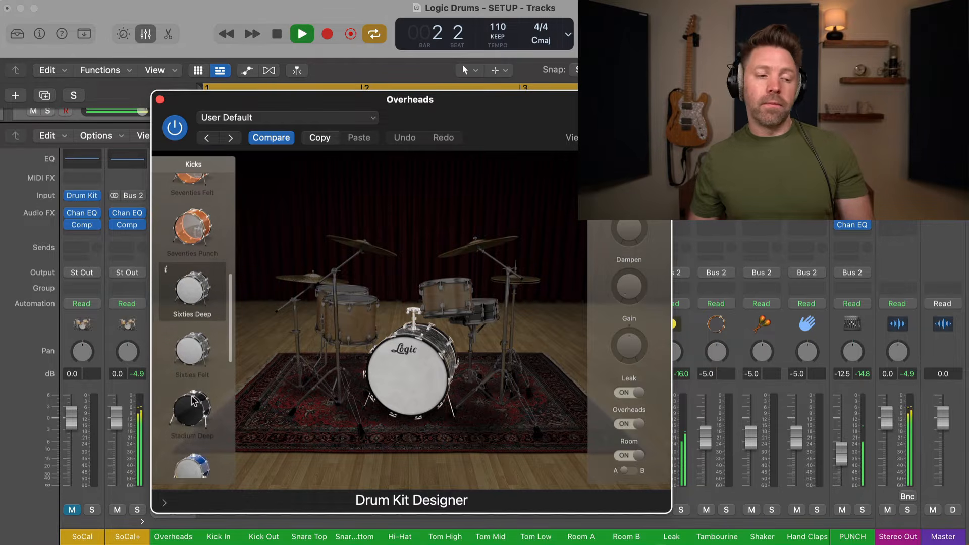
scroll(194, 398, down, 1)
click(198, 376)
Try Studio Deep, Studio Felt and Tight Maple kicks, then return to Stadium Deep.
scroll(198, 377, down, 2)
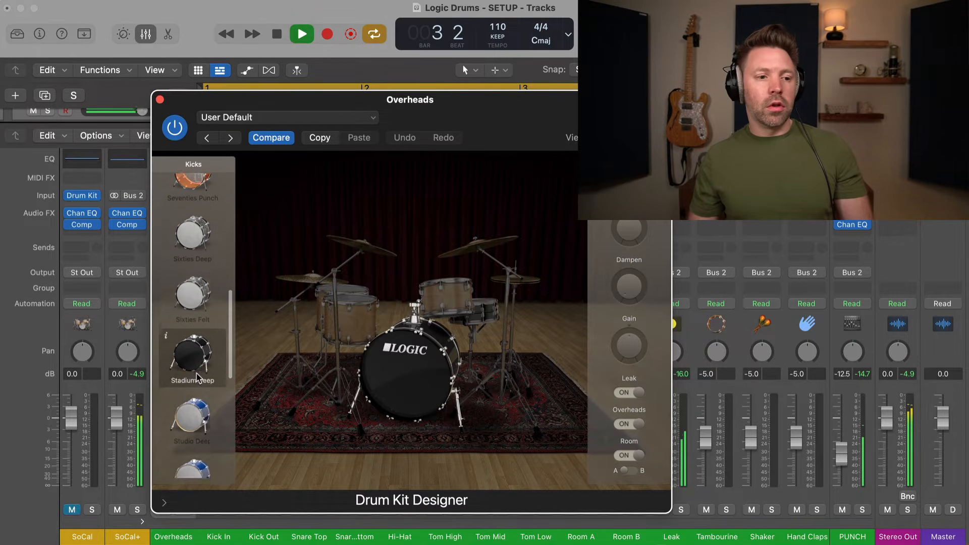
scroll(197, 378, down, 1)
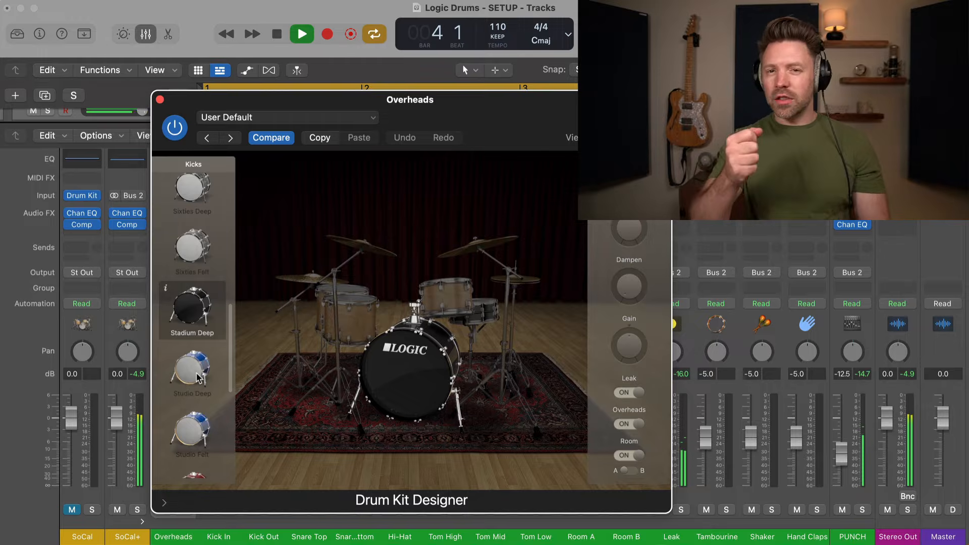
click(199, 377)
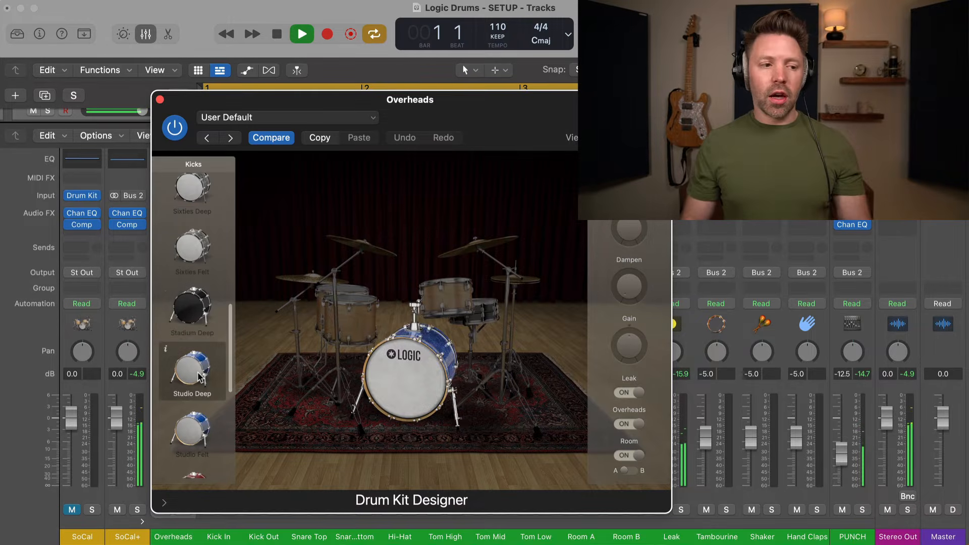
scroll(199, 379, down, 2)
click(199, 388)
scroll(199, 404, down, 2)
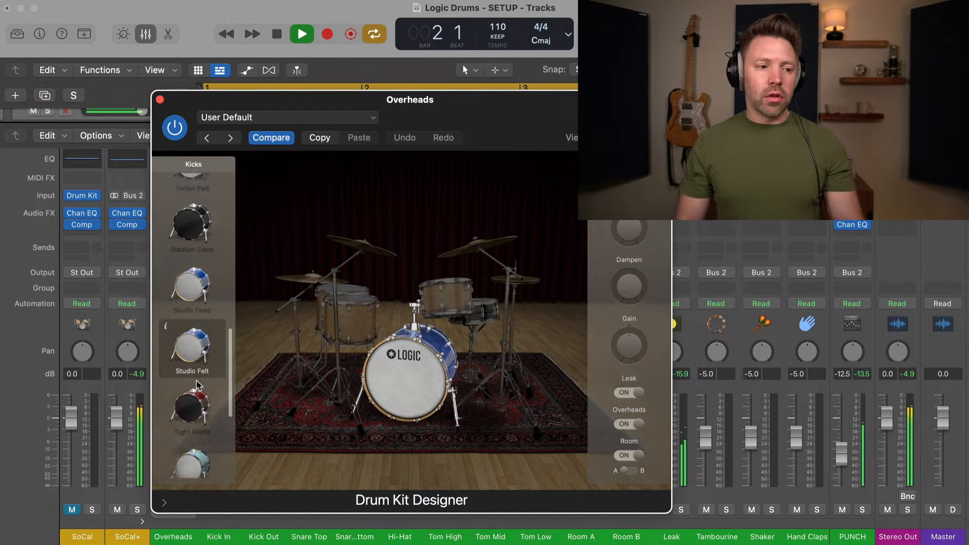
click(196, 398)
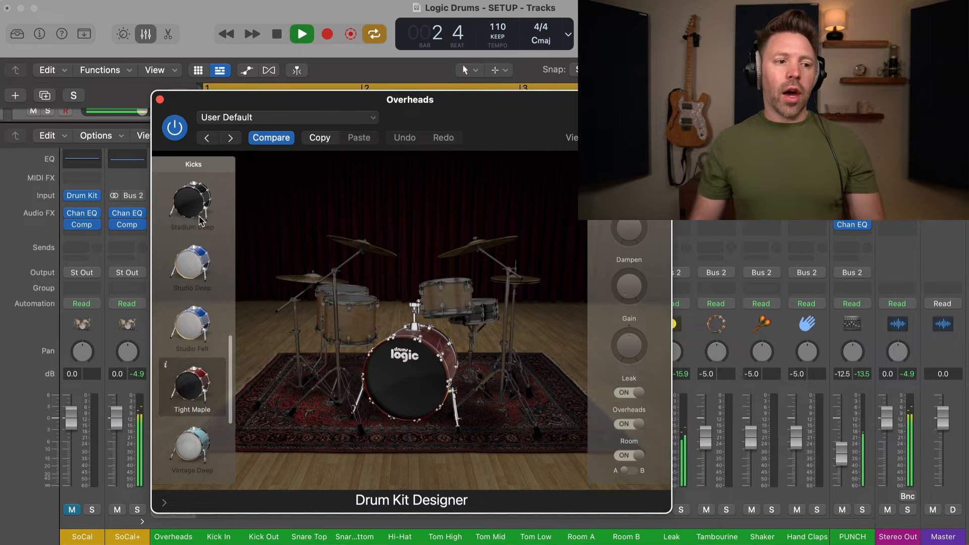
scroll(197, 250, up, 1)
click(196, 247)
key(space)
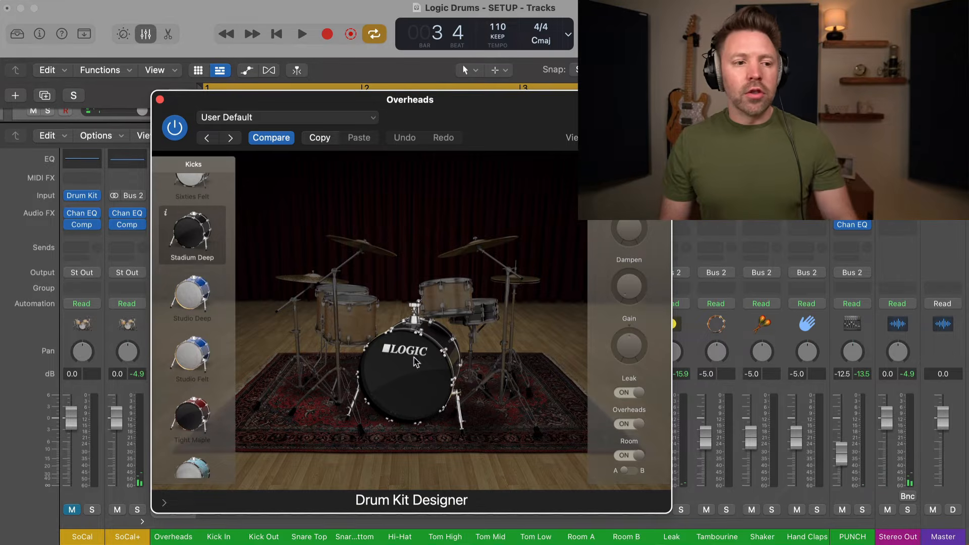
With cycle off, audition the Birch, Classic Sixties, Pawn Shop and Seventies Plexi toms.
click(360, 324)
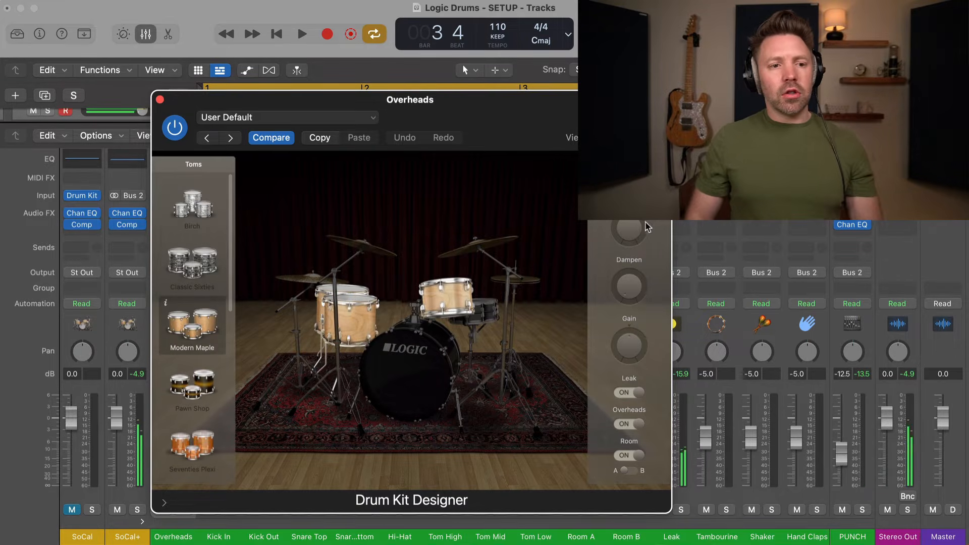
key(c)
key(c)
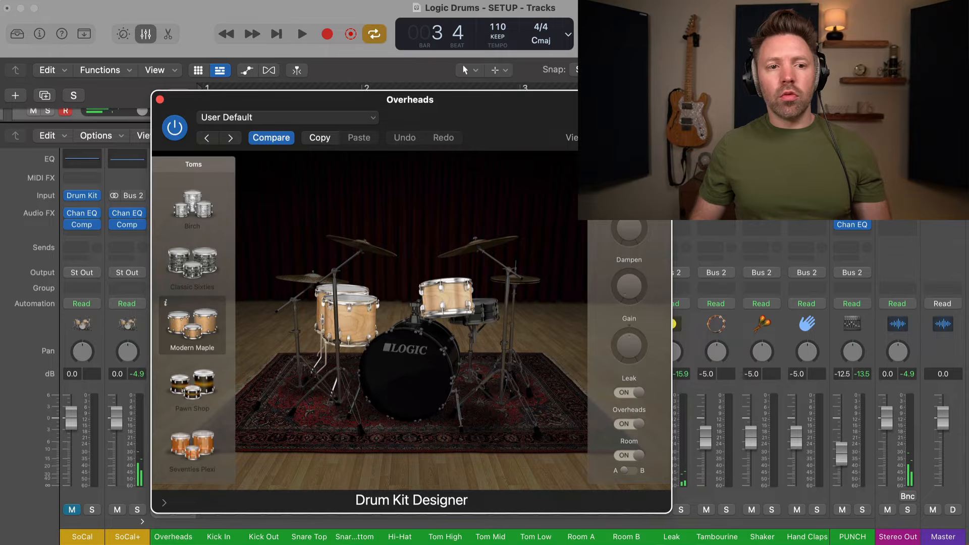
key(space)
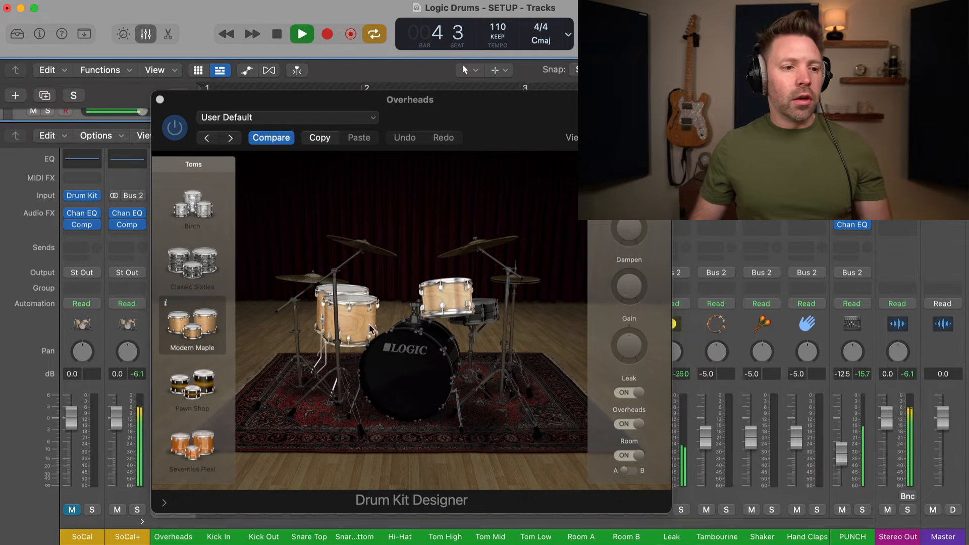
click(189, 217)
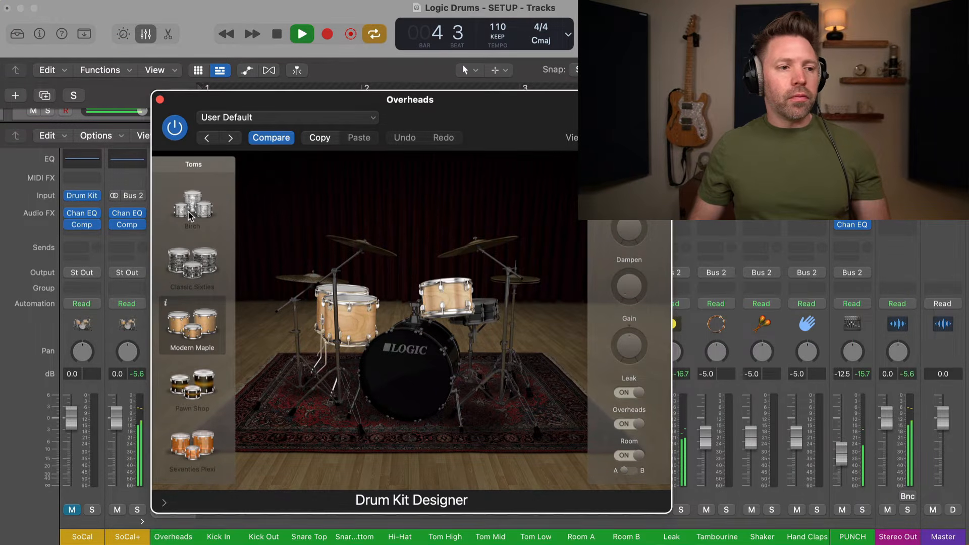
click(189, 217)
click(194, 252)
scroll(197, 303, down, 3)
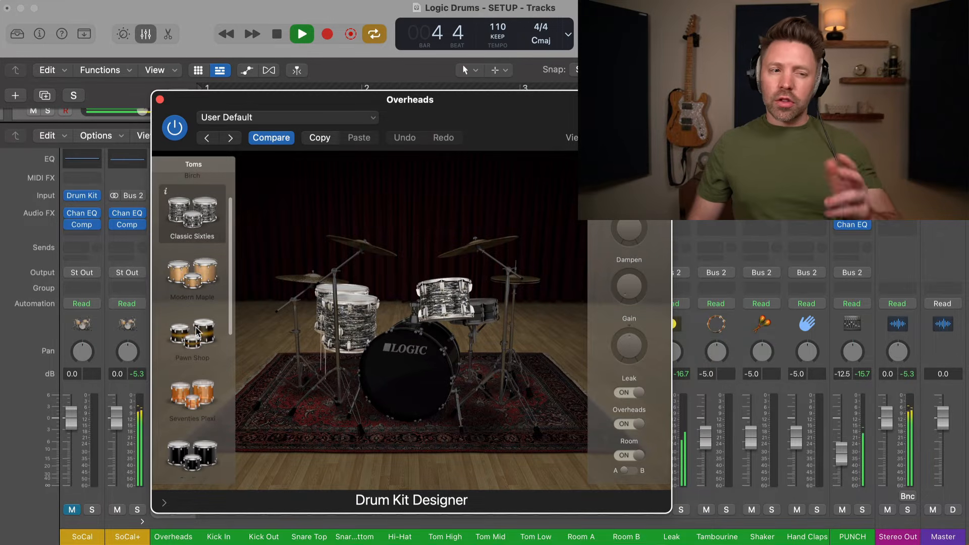
click(197, 332)
scroll(197, 346, down, 3)
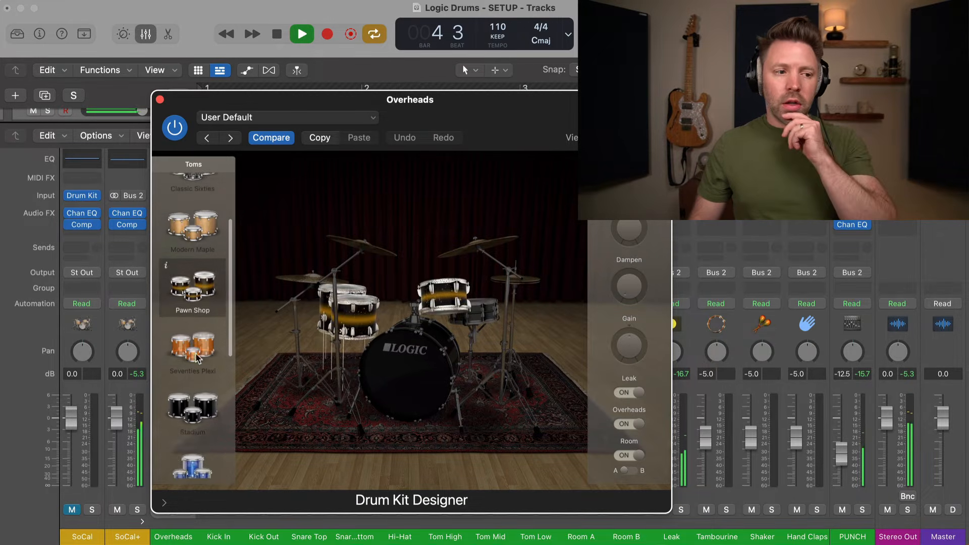
click(196, 344)
Audition the Stadium, Studio and Tight Maple toms, then stop playback.
scroll(194, 354, down, 2)
click(194, 378)
scroll(194, 378, down, 4)
click(194, 379)
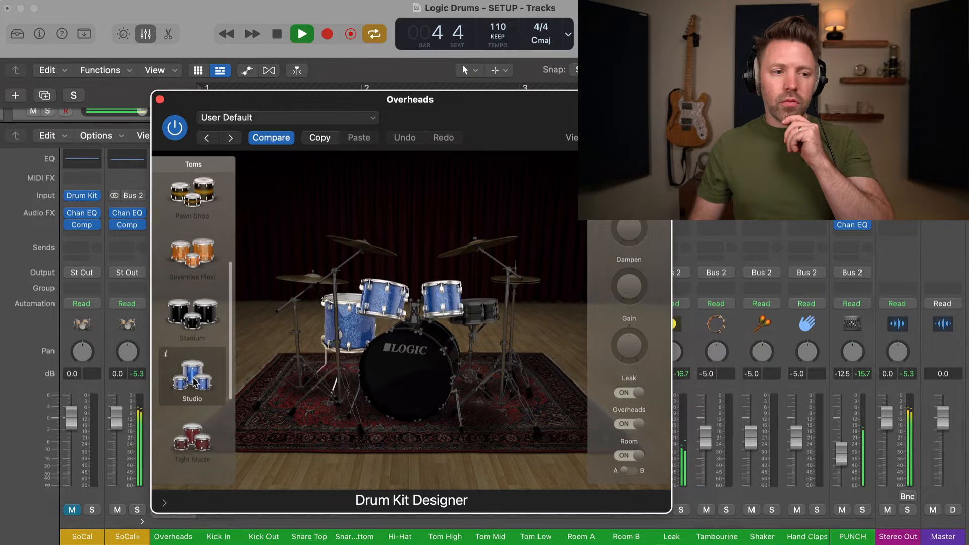
scroll(194, 381, down, 4)
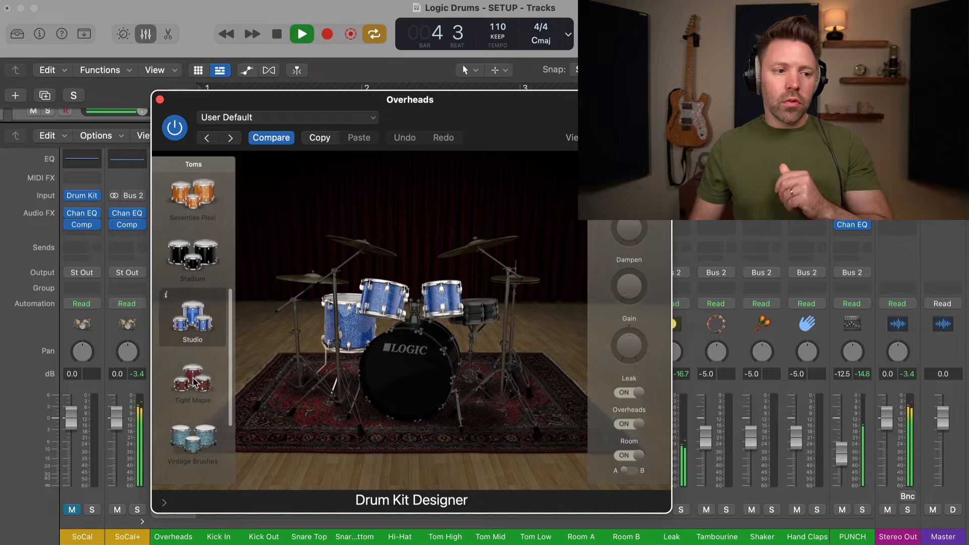
click(194, 381)
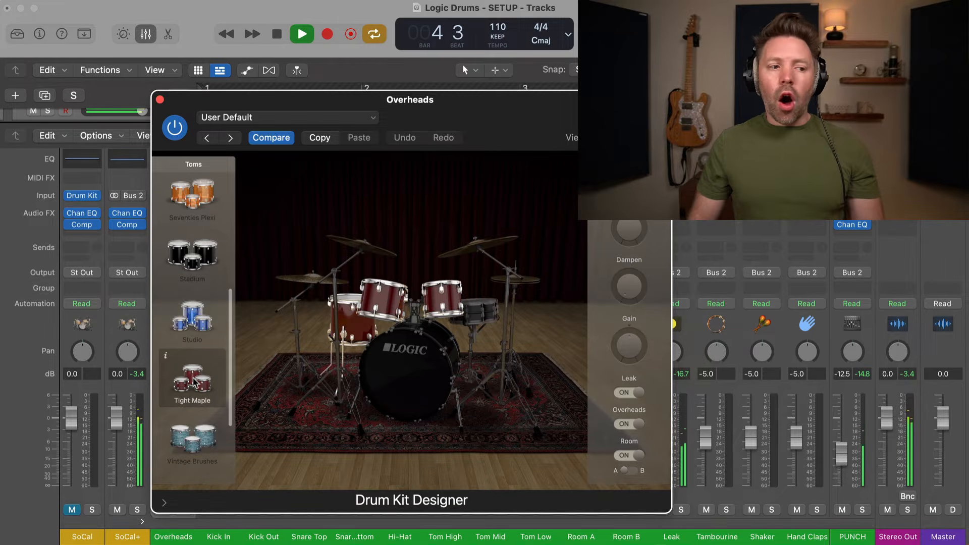
key(space)
Revisit Classic Sixties toms, then choose Modern Maple toms and play them.
scroll(196, 312, up, 15)
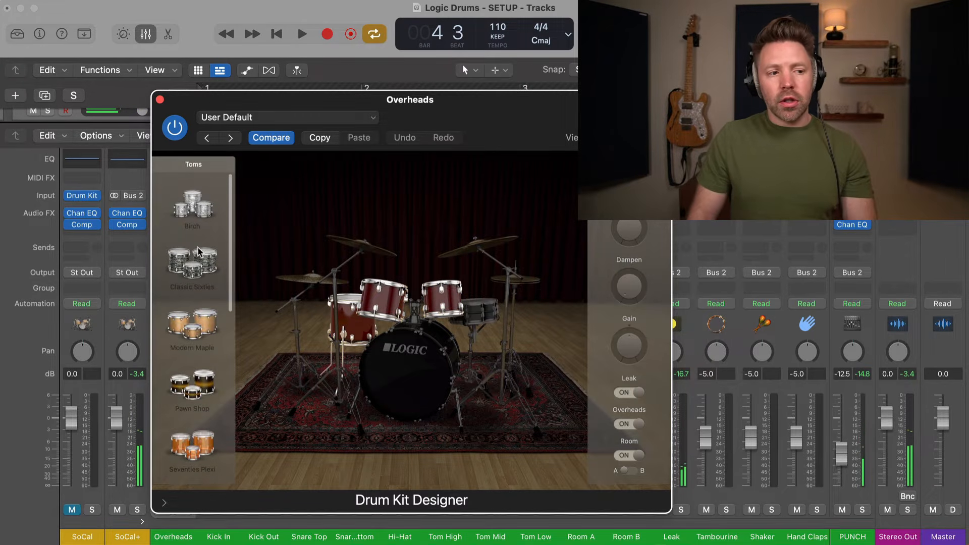
click(194, 271)
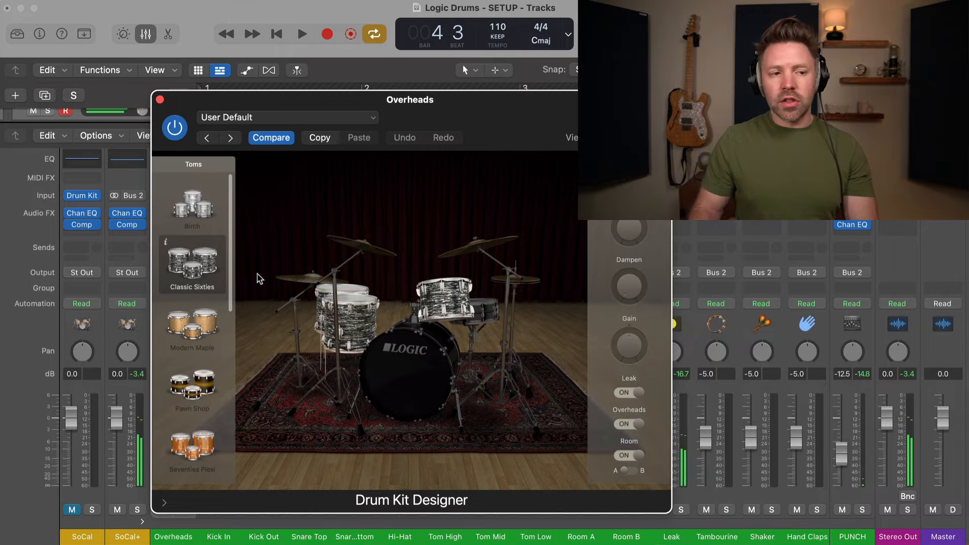
key(space)
key(space)
click(193, 330)
key(space)
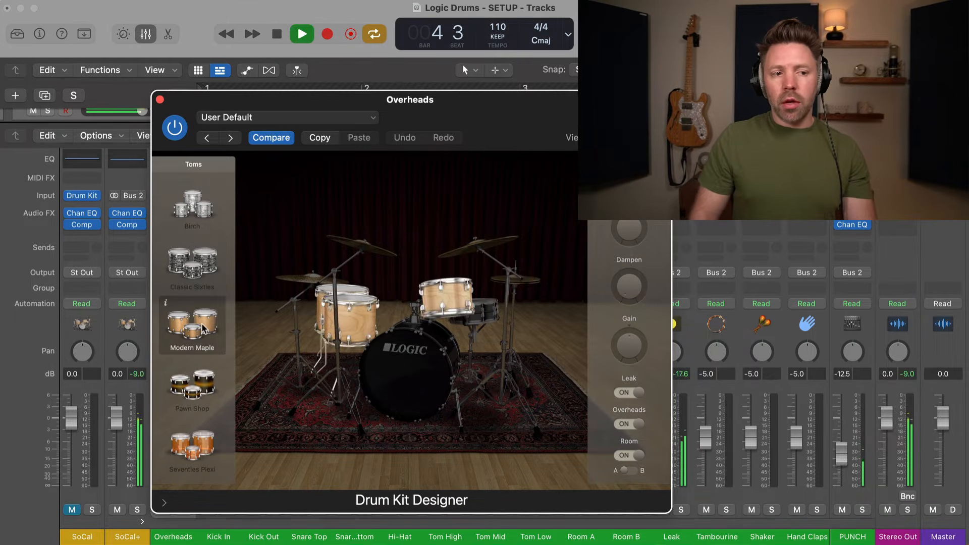
key(space)
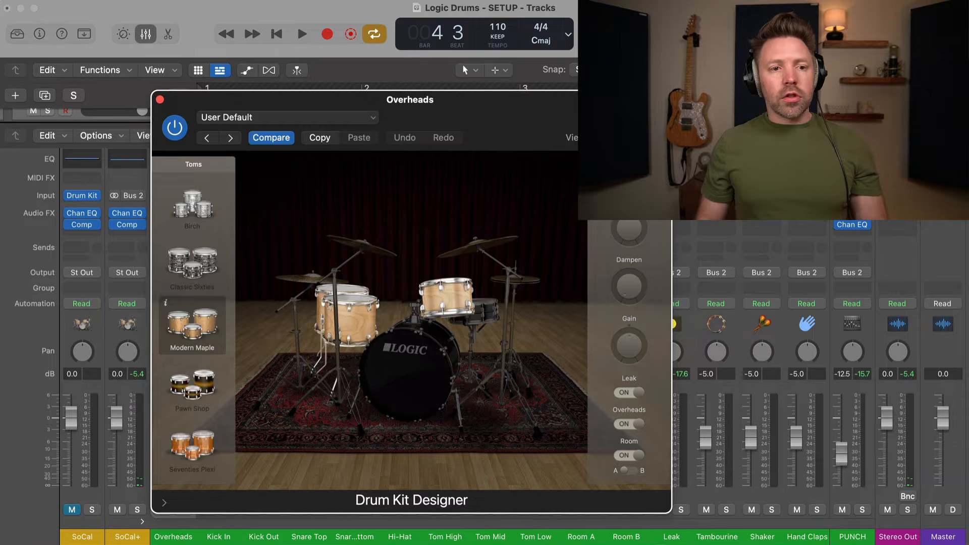
Move the cycle range back to bar 1, play from there, and list the crash cymbal choices.
drag(605, 100, 604, 118)
drag(835, 88, 155, 84)
drag(276, 120, 186, 81)
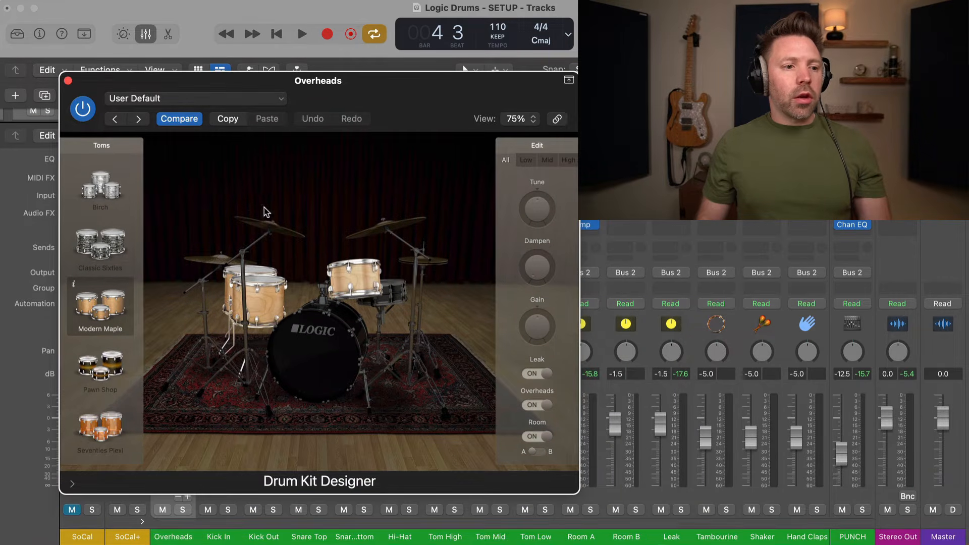
key(space)
key(space)
click(272, 230)
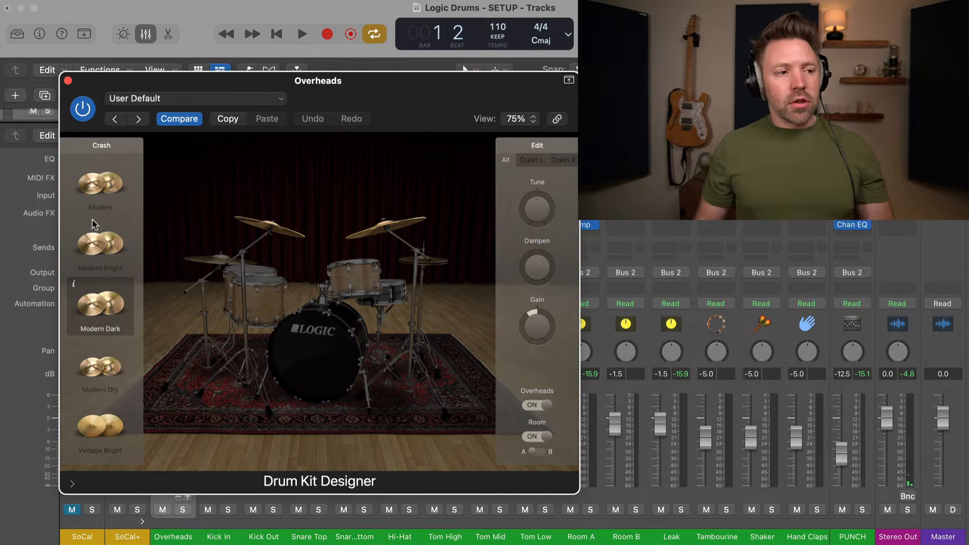
Audition the Modern, Modern Bright, Modern Dry and Vintage Bright crash cymbals.
click(92, 194)
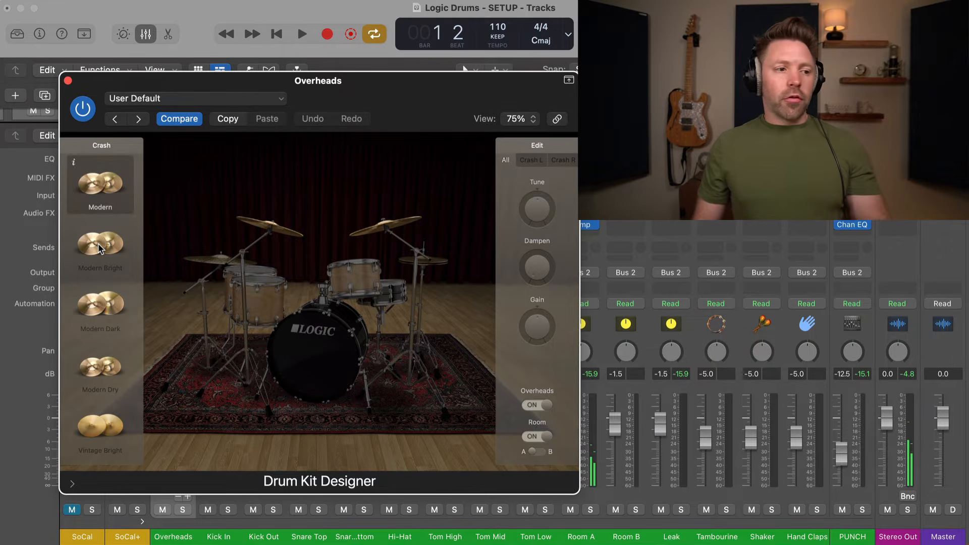
click(99, 247)
scroll(100, 282, down, 1)
click(102, 347)
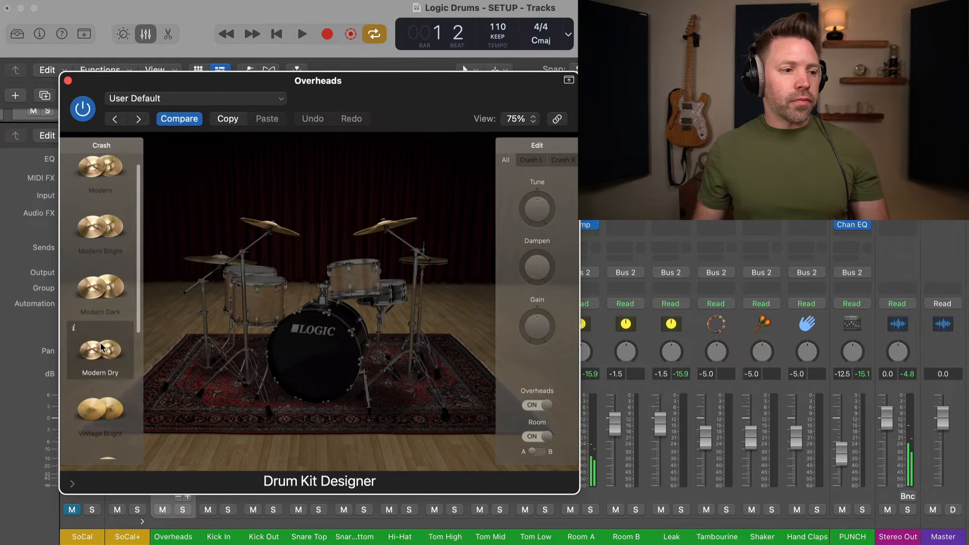
scroll(100, 346, down, 2)
key(x)
key(x)
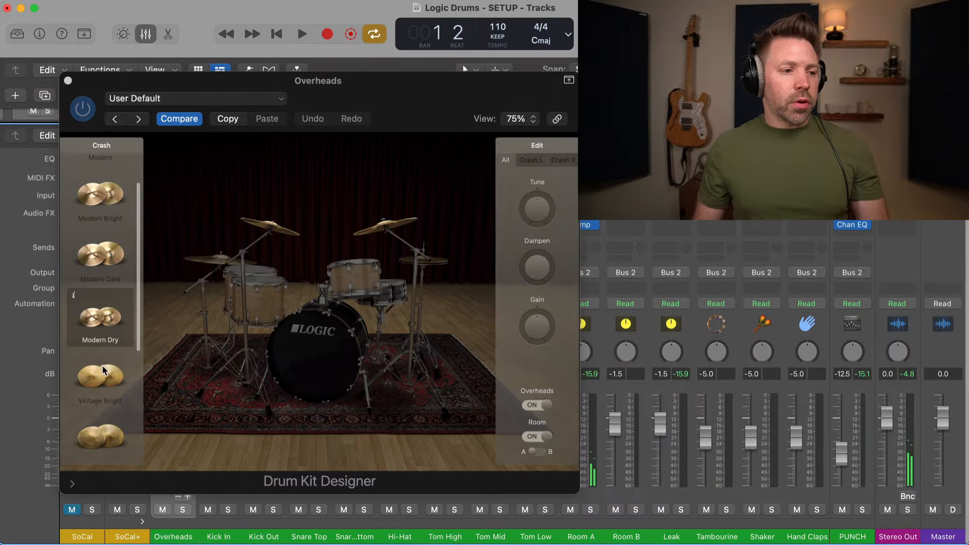
key(space)
click(103, 376)
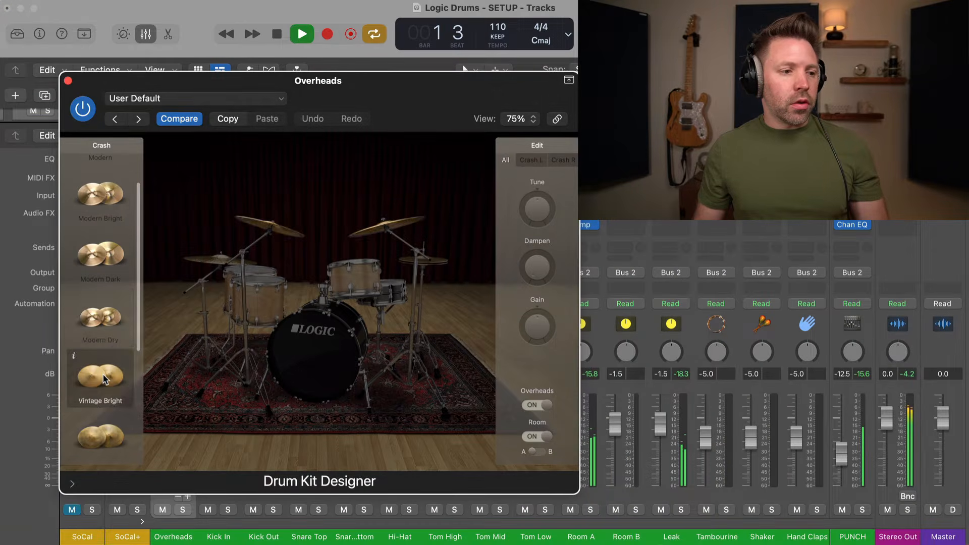
key(space)
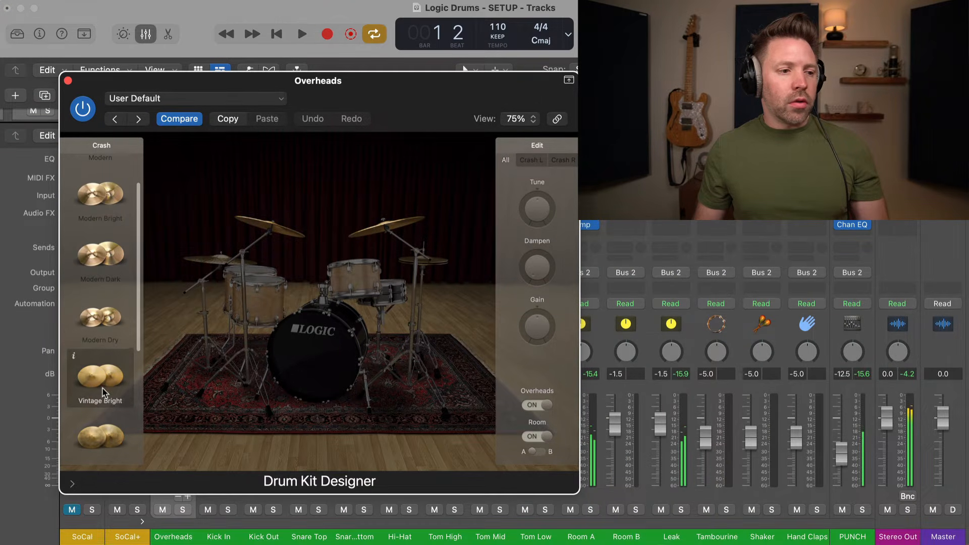
Audition Vintage Brushes, Vintage Dark and Vintage Muted crashes, returning to Vintage Dark.
scroll(104, 385, down, 2)
click(103, 392)
key(space)
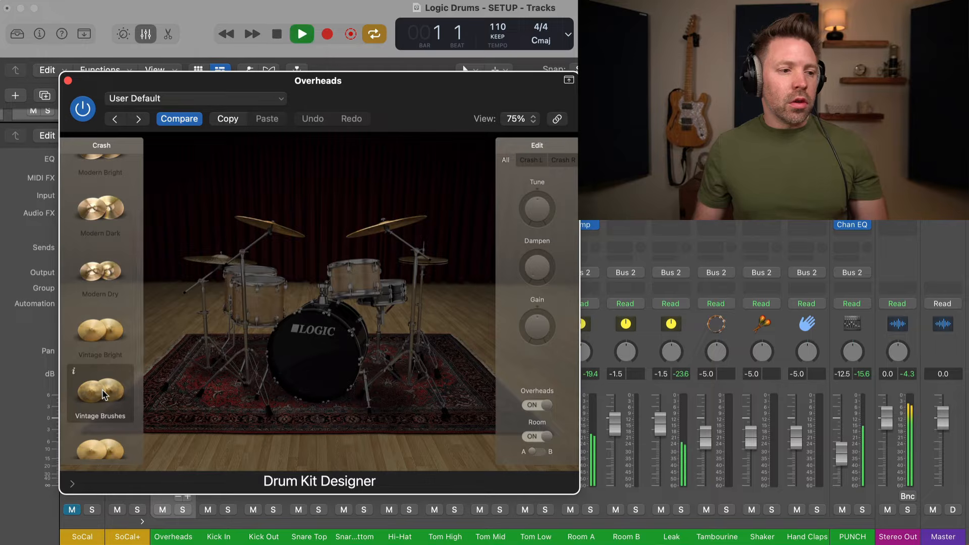
scroll(104, 406, down, 1)
click(103, 397)
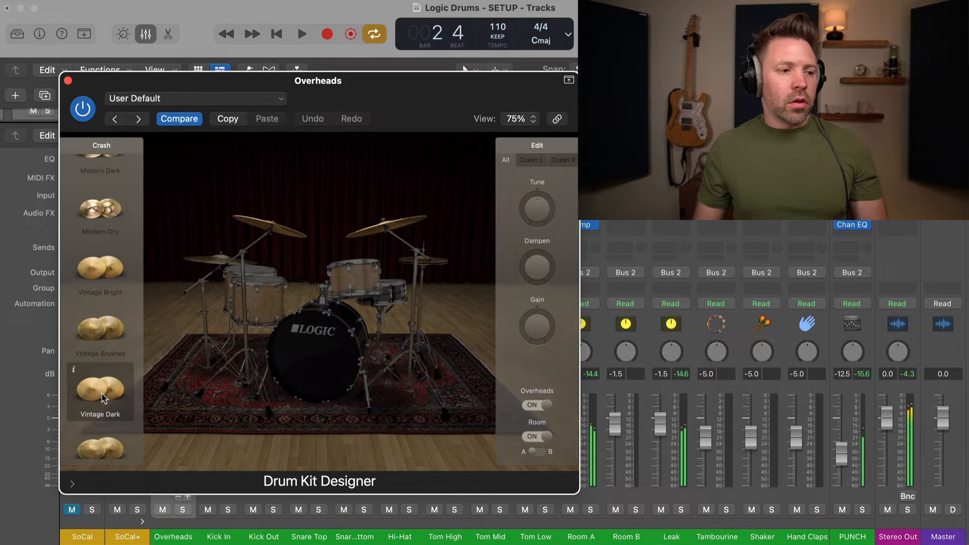
scroll(103, 404, down, 1)
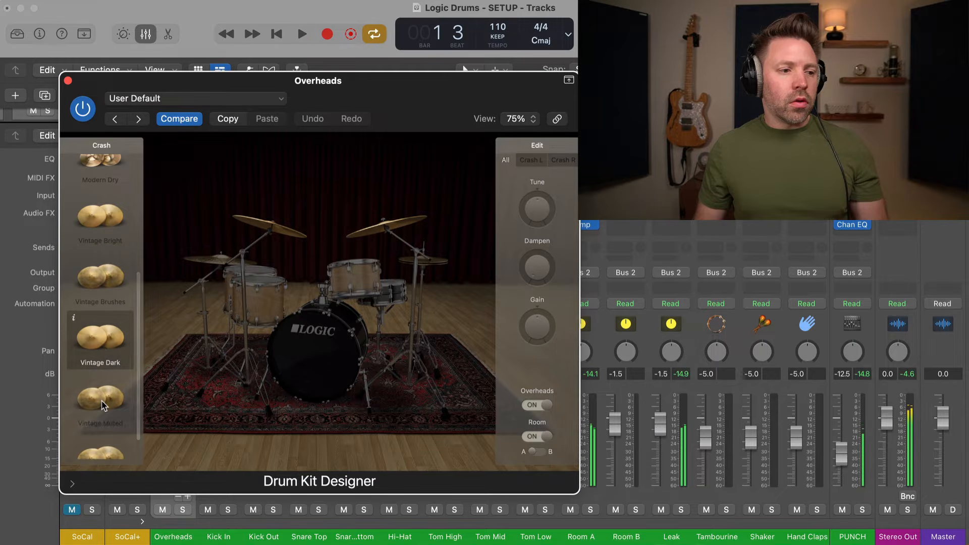
click(102, 404)
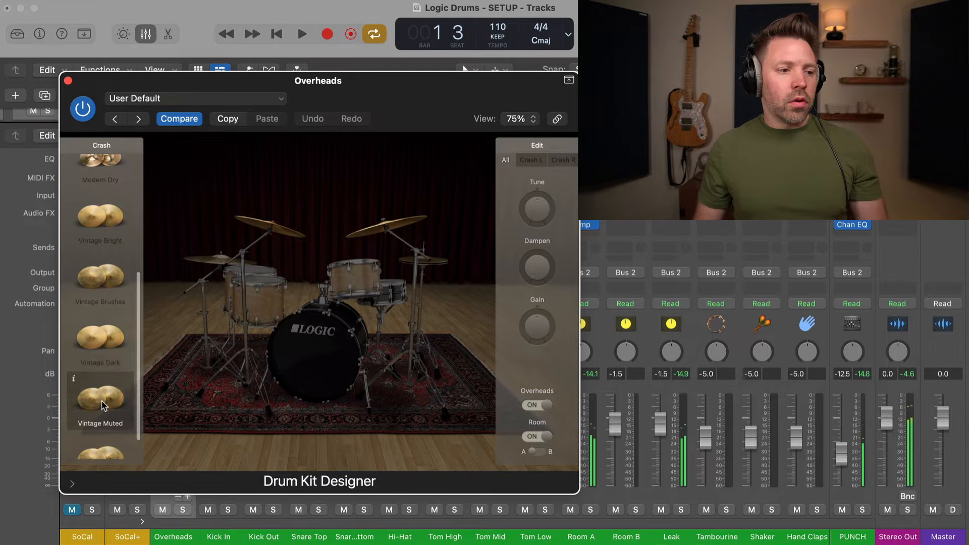
click(103, 348)
scroll(103, 384, down, 1)
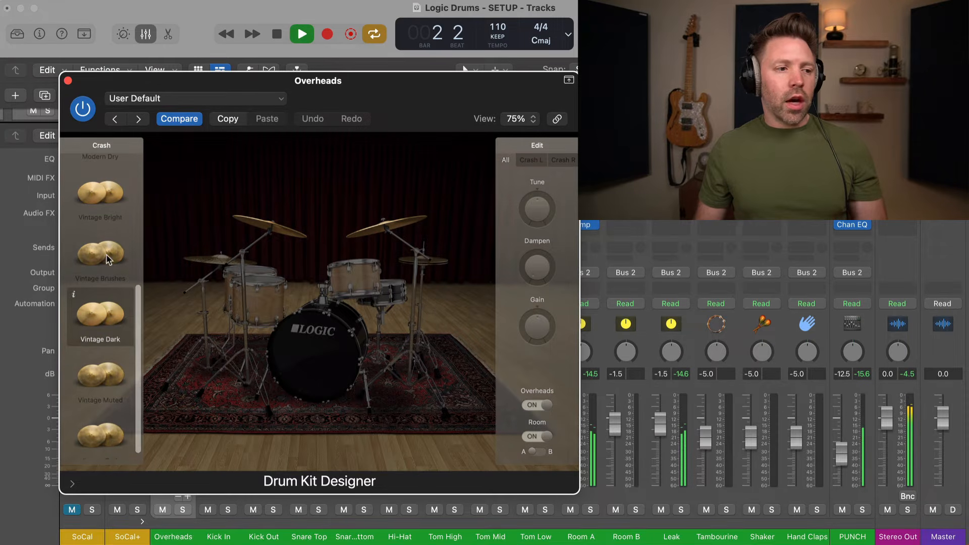
scroll(107, 259, up, 2)
key(space)
Compare the Modern Dark crash against Vintage Dark and keep Vintage Dark.
scroll(107, 222, up, 2)
click(106, 188)
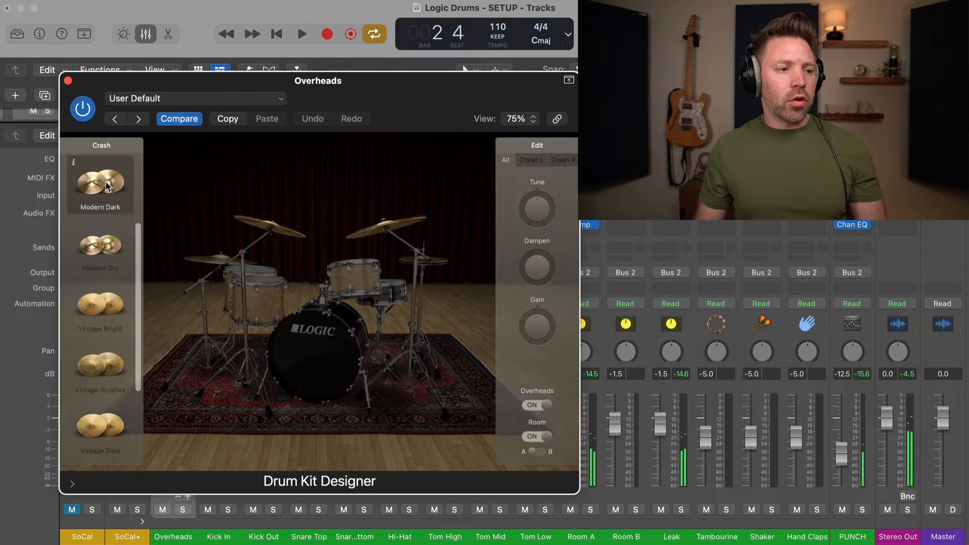
key(space)
scroll(102, 230, down, 1)
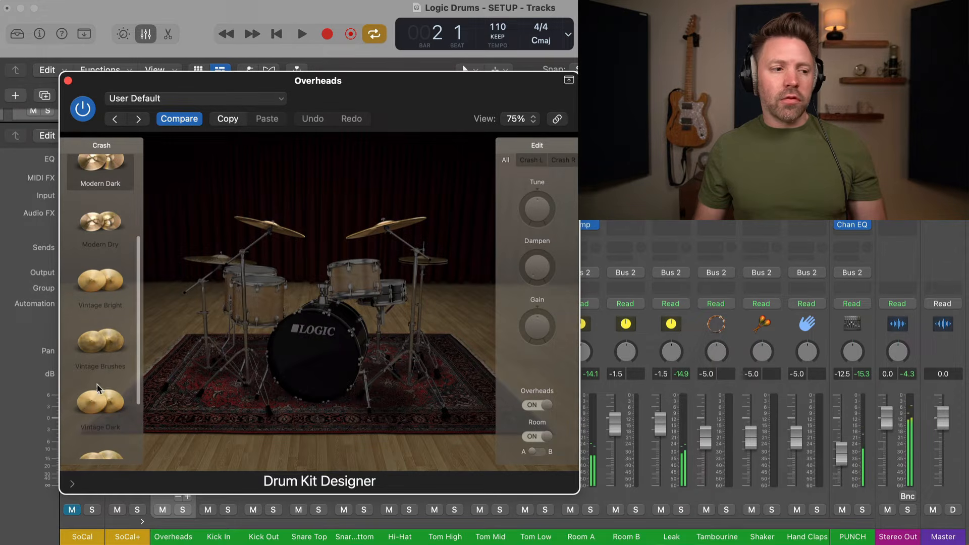
click(95, 398)
key(space)
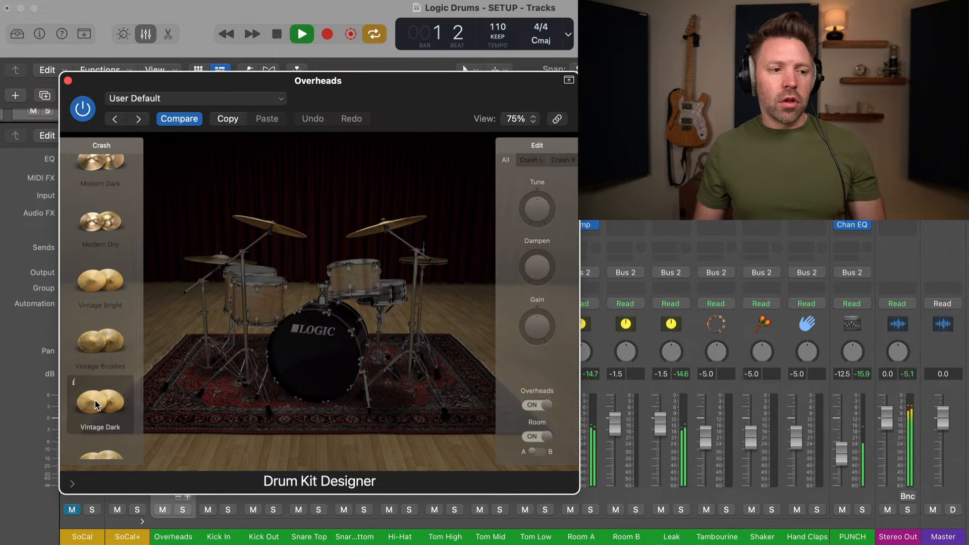
key(space)
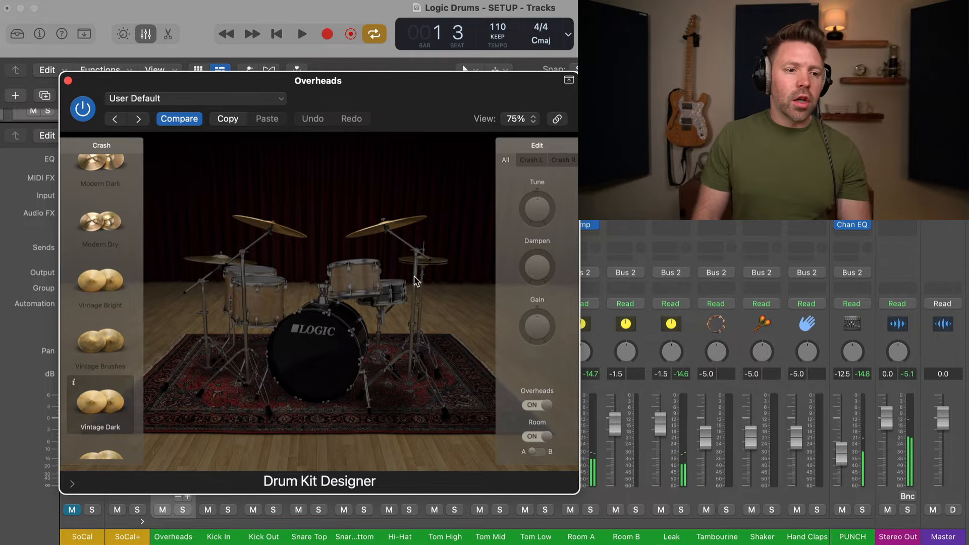
click(403, 300)
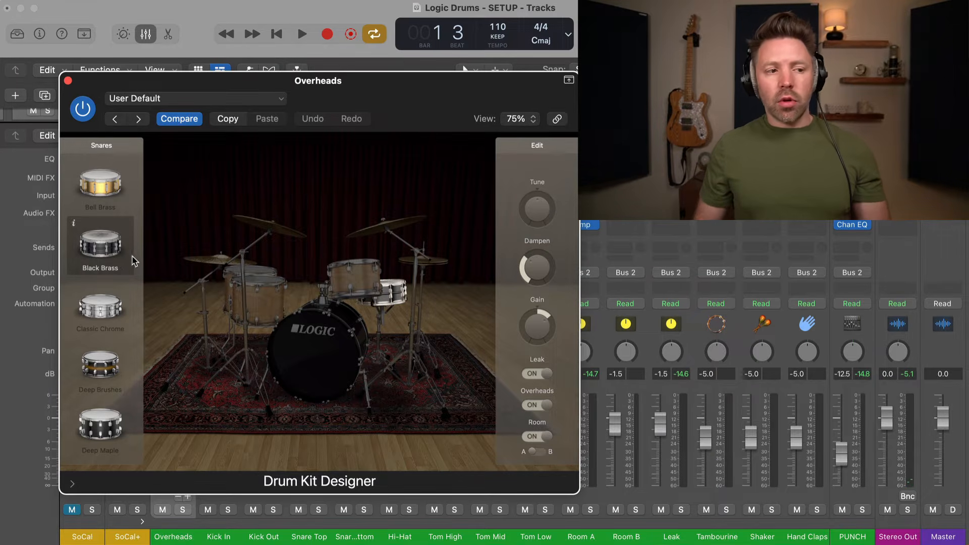
Audition the Bell Brass, Classic Chrome and Deep Brushes snares during playback.
key(space)
click(102, 192)
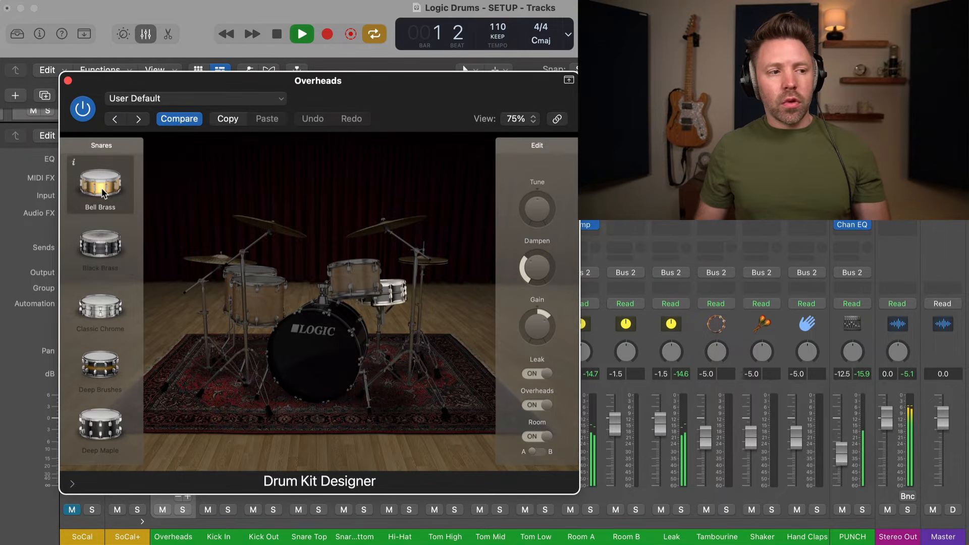
scroll(104, 227, down, 3)
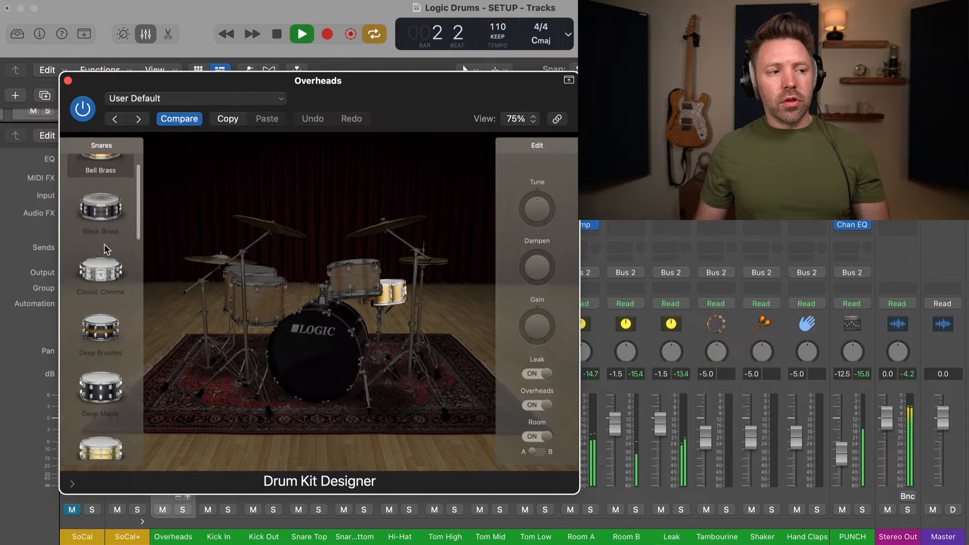
click(104, 262)
scroll(104, 262, down, 2)
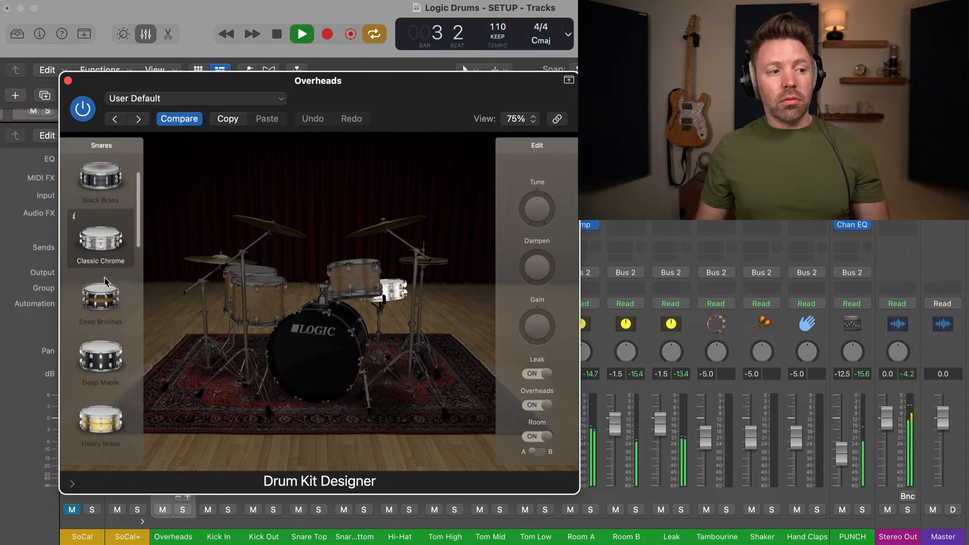
click(106, 301)
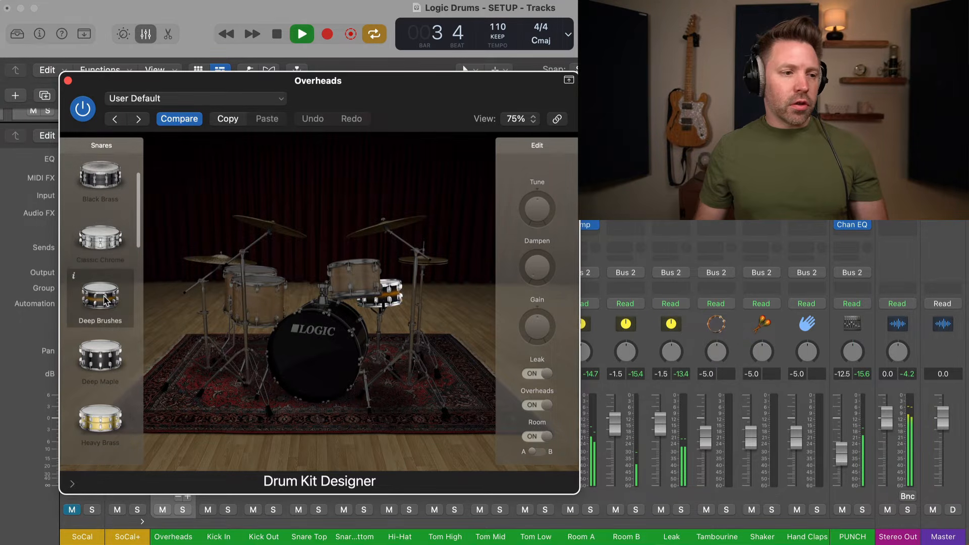
scroll(103, 326, down, 1)
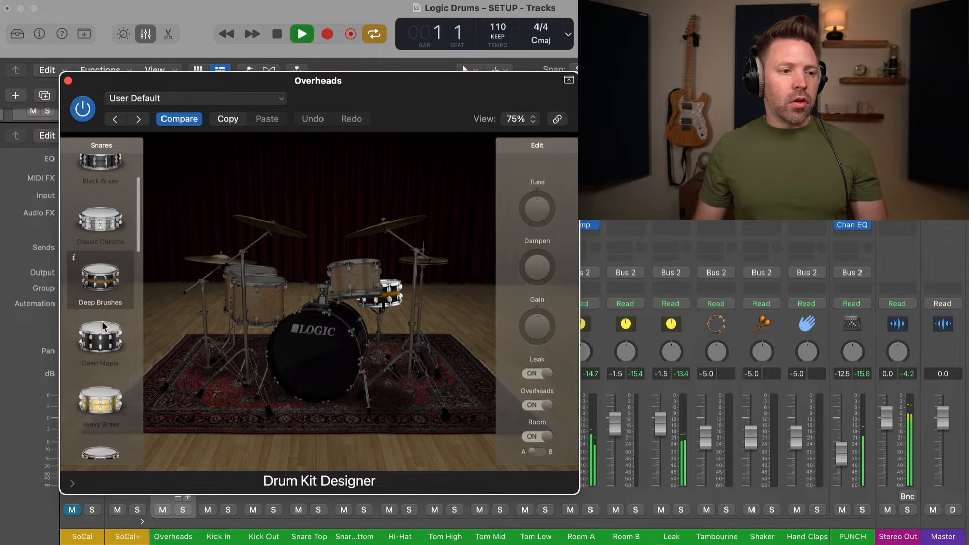
key(space)
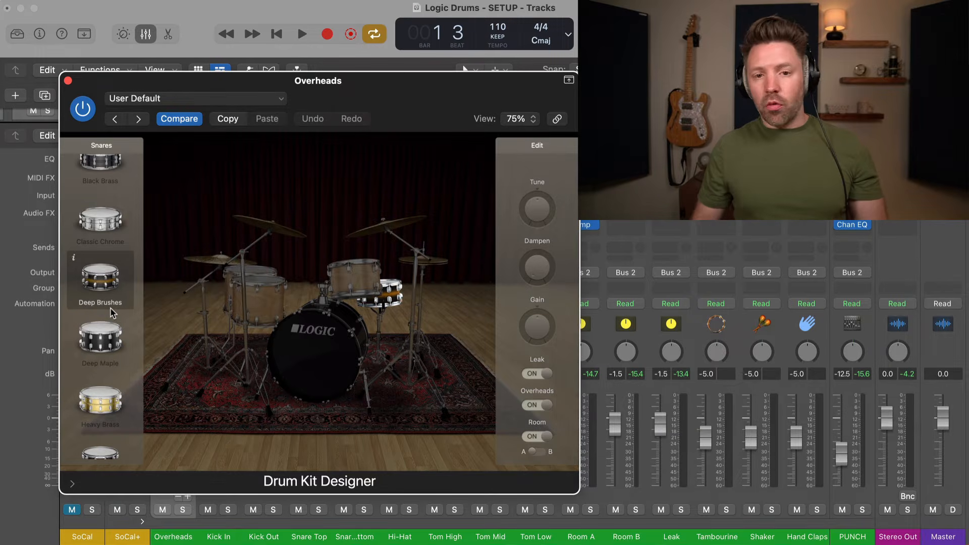
Audition the Deep Maple and Heavy Brass snares.
key(space)
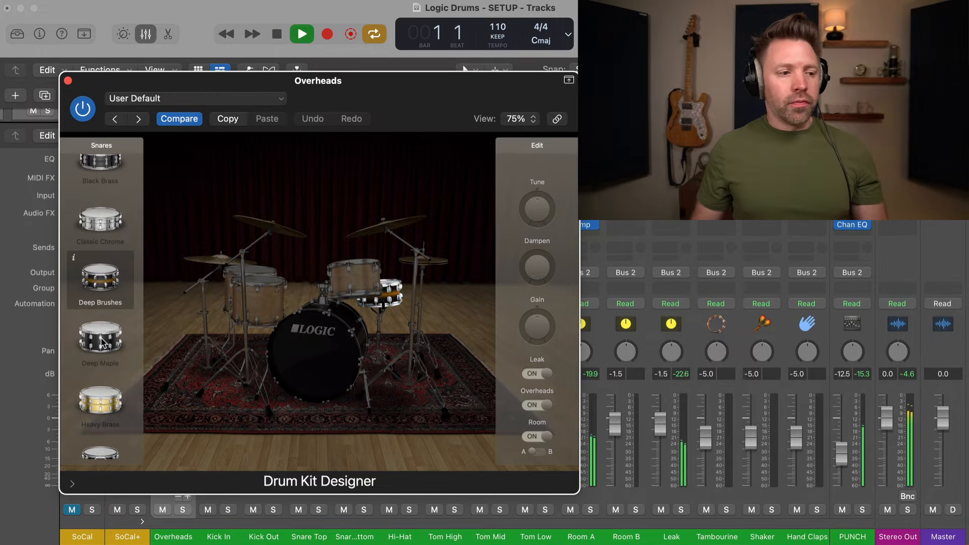
click(102, 341)
scroll(102, 341, down, 3)
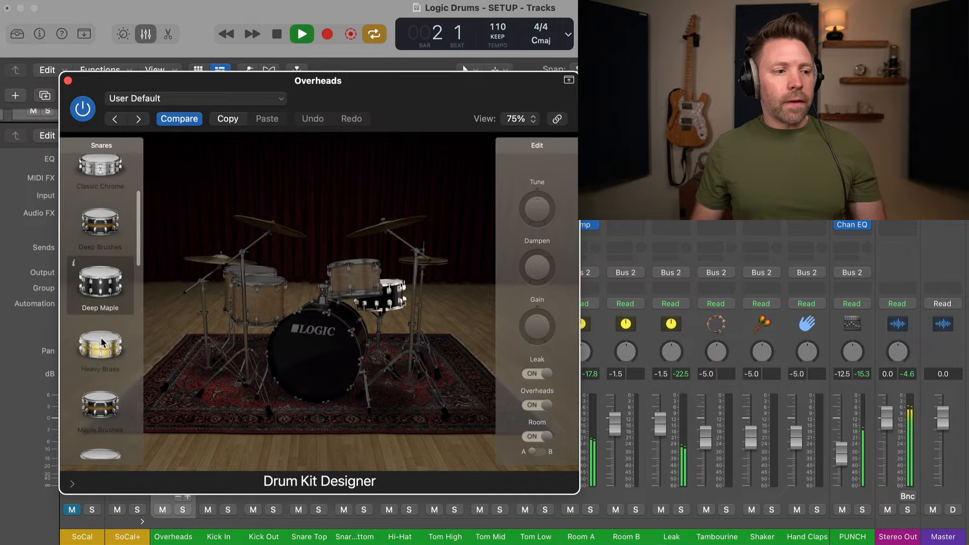
scroll(103, 341, down, 1)
key(space)
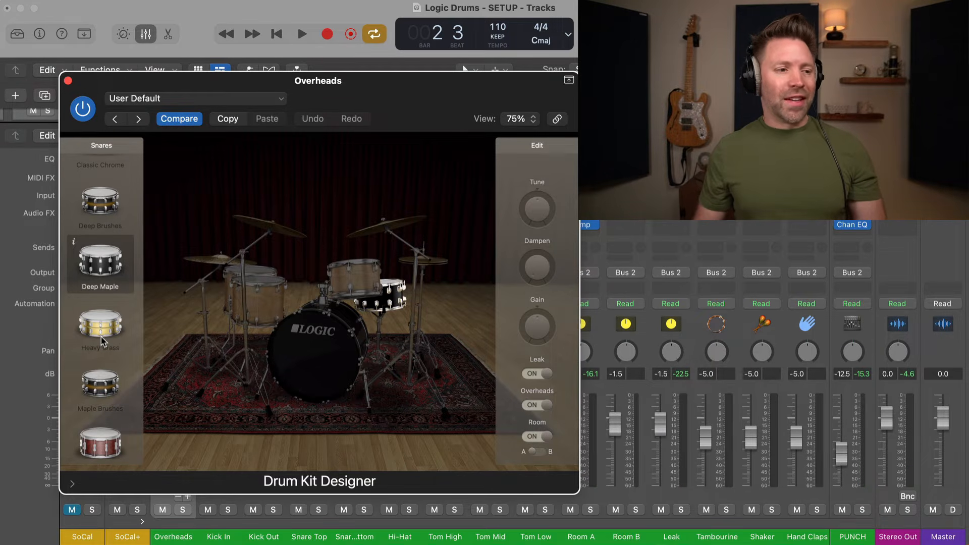
click(99, 331)
key(space)
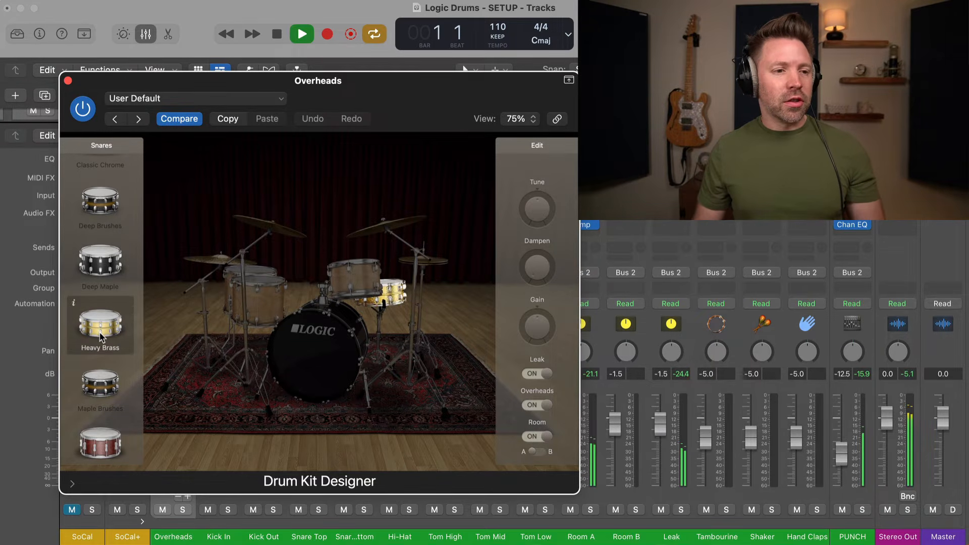
scroll(100, 349, down, 3)
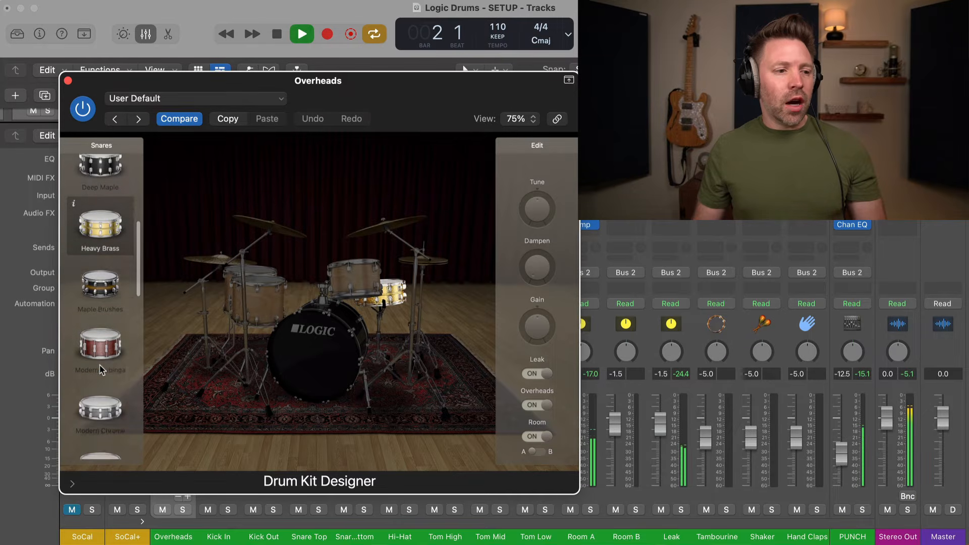
scroll(100, 368, down, 2)
scroll(100, 363, down, 1)
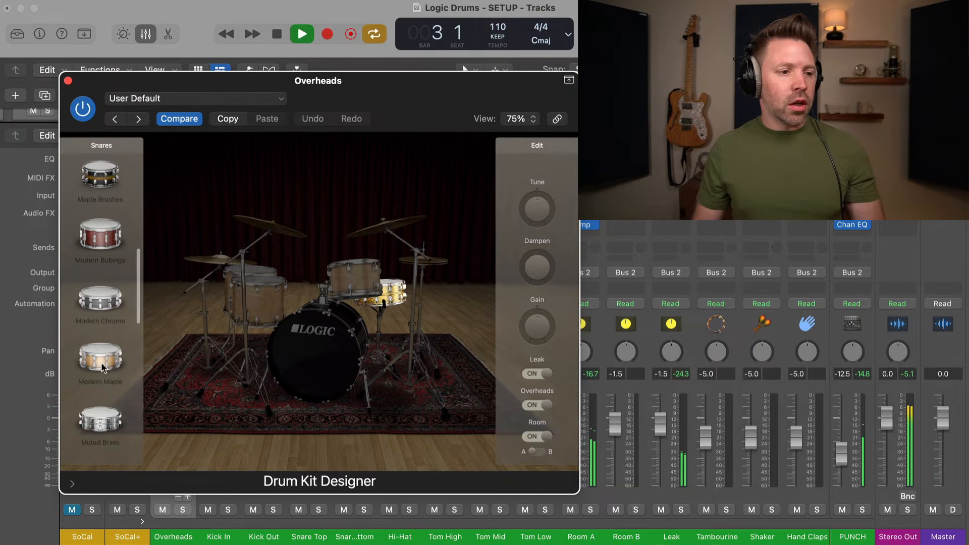
Compare Muted Brass with Muted Chrome and Black Brass, settling on Muted Brass.
click(98, 422)
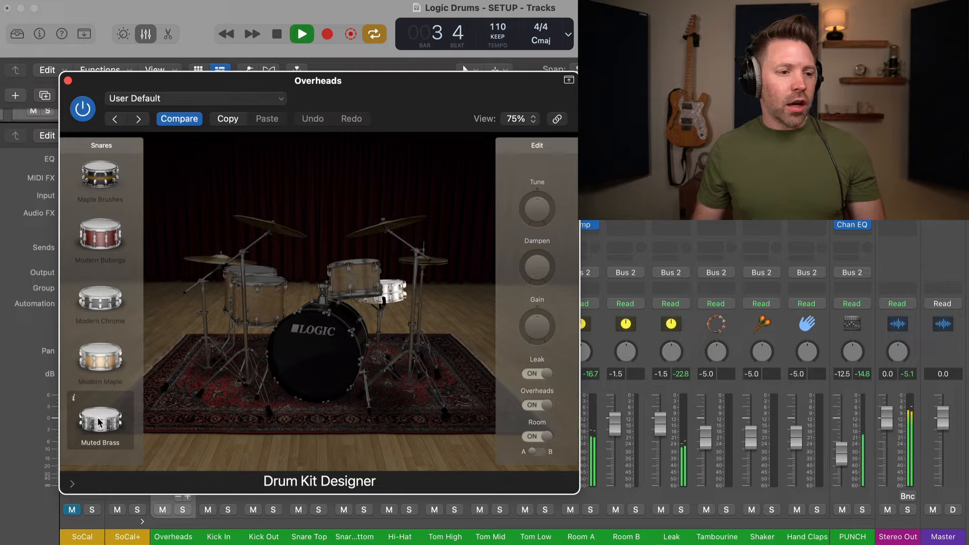
scroll(99, 423, down, 1)
scroll(99, 423, down, 2)
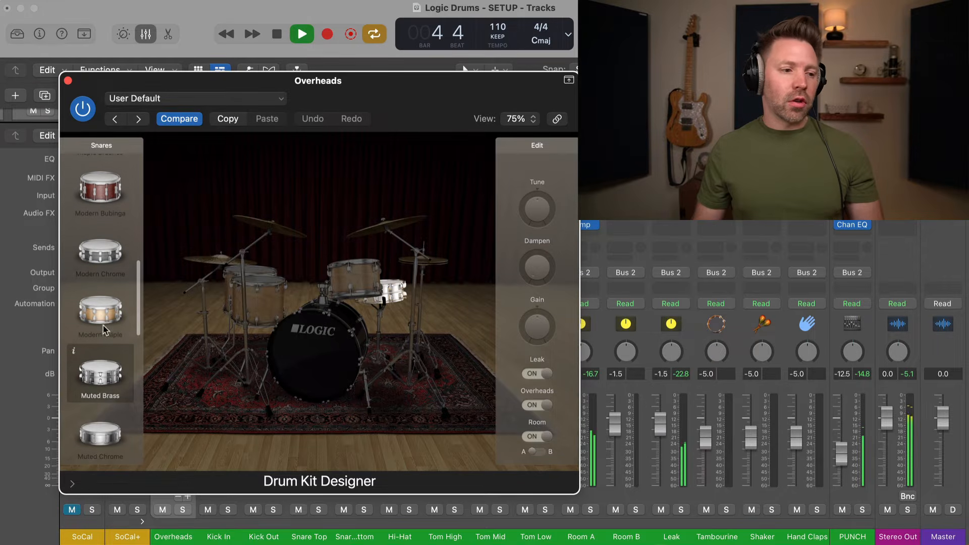
click(98, 427)
scroll(98, 427, down, 3)
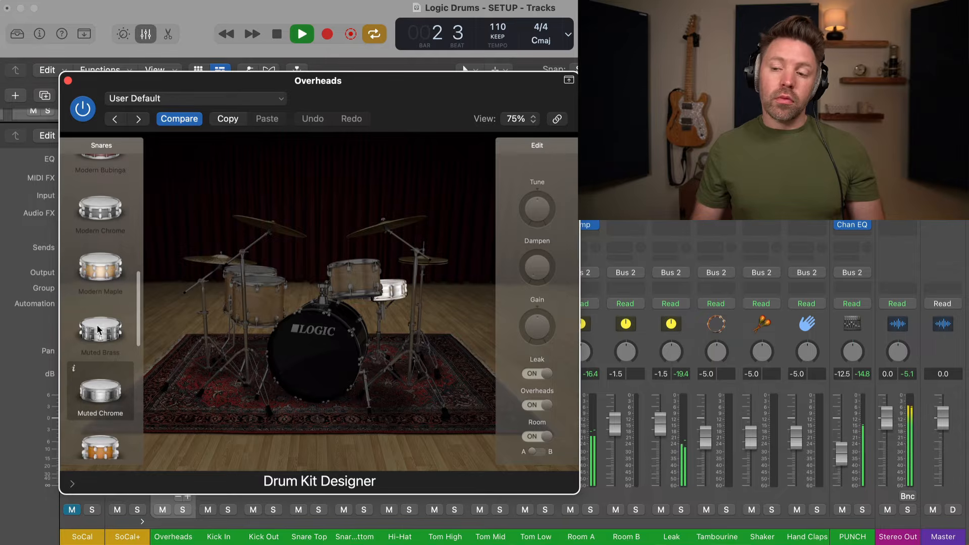
click(99, 328)
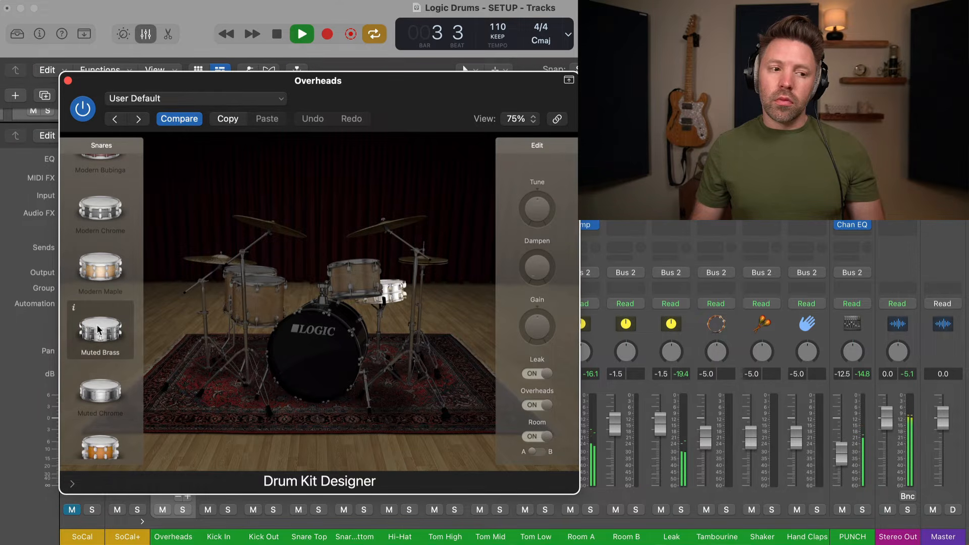
scroll(103, 333, up, 10)
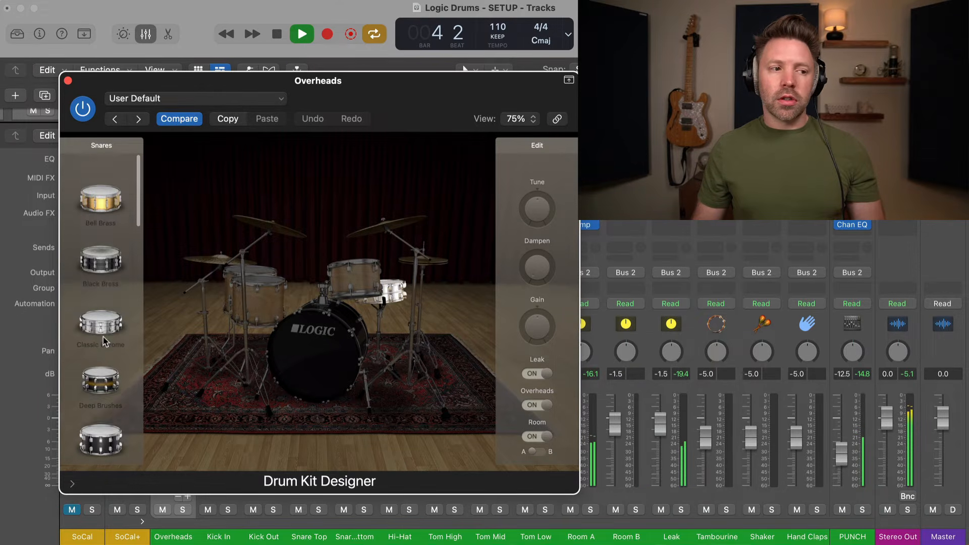
click(104, 247)
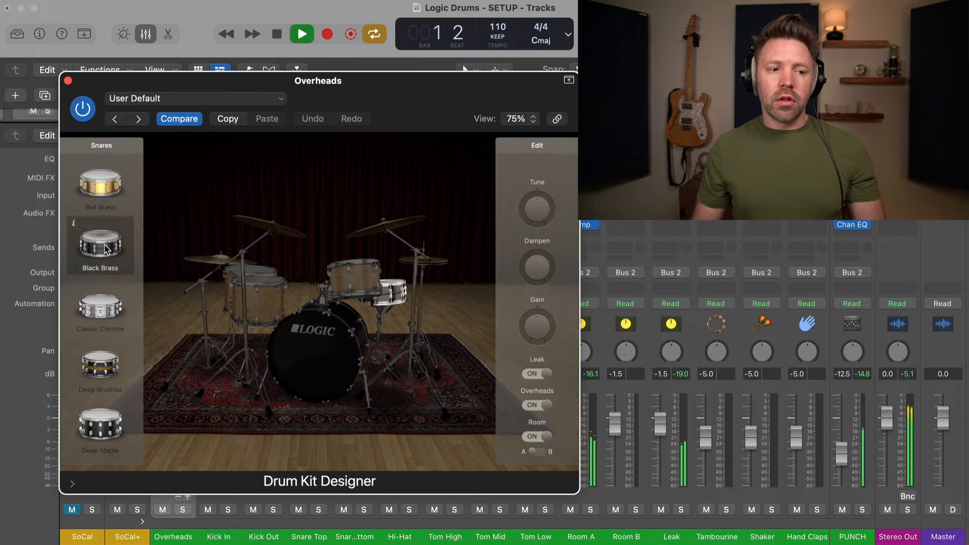
scroll(104, 262, down, 10)
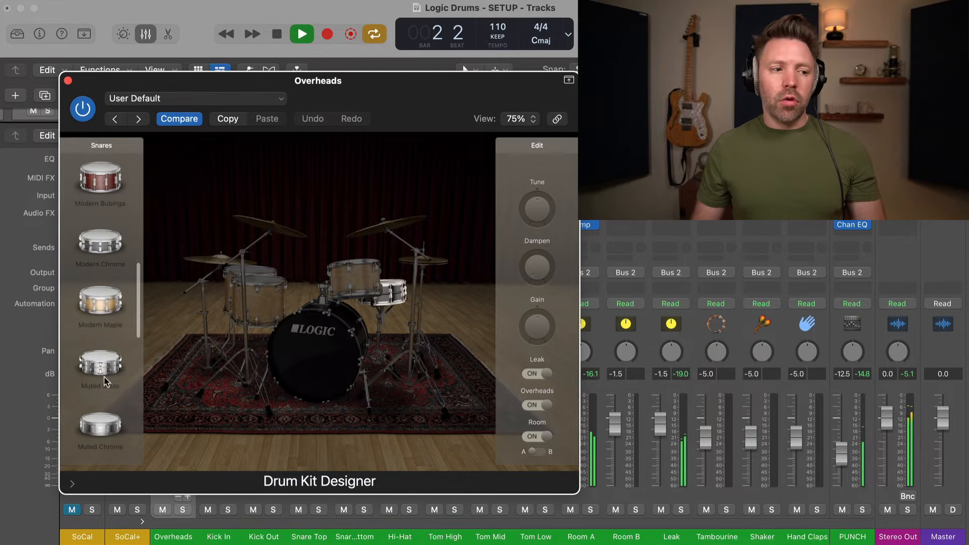
click(104, 380)
key(space)
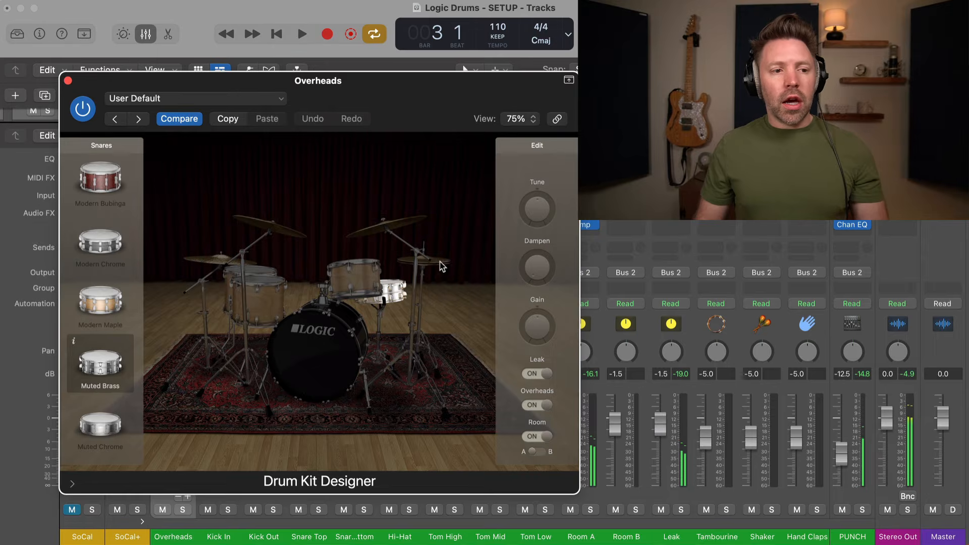
click(442, 266)
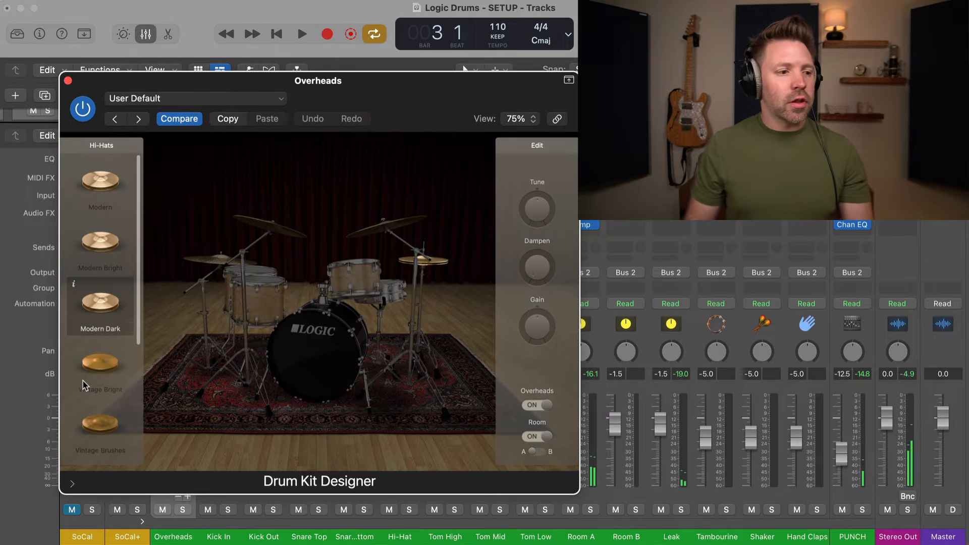
Audition the Modern Bright, Vintage Bright, Vintage Brushes and Vintage Dark hi-hats during playback.
scroll(86, 328, down, 1)
key(space)
click(100, 242)
scroll(101, 282, down, 1)
click(106, 338)
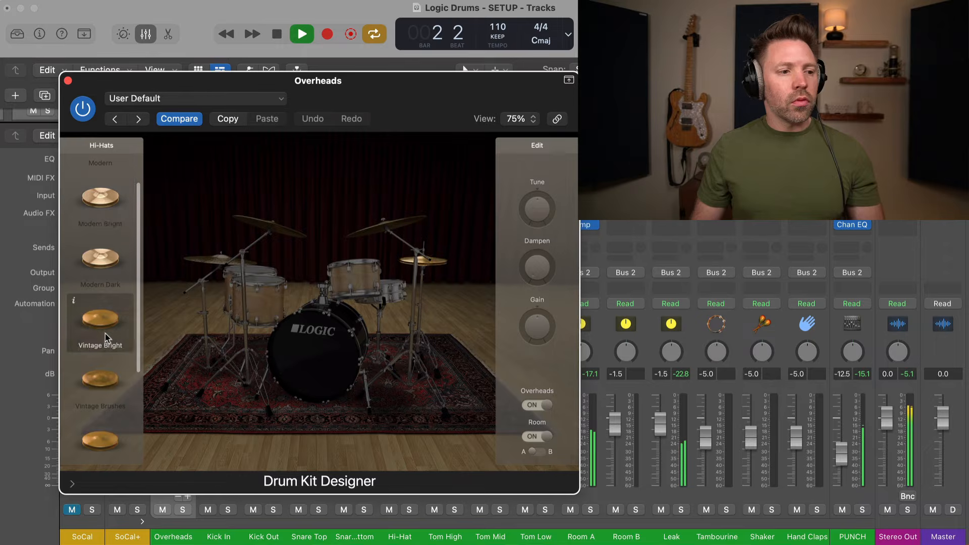
scroll(106, 338, down, 1)
click(105, 353)
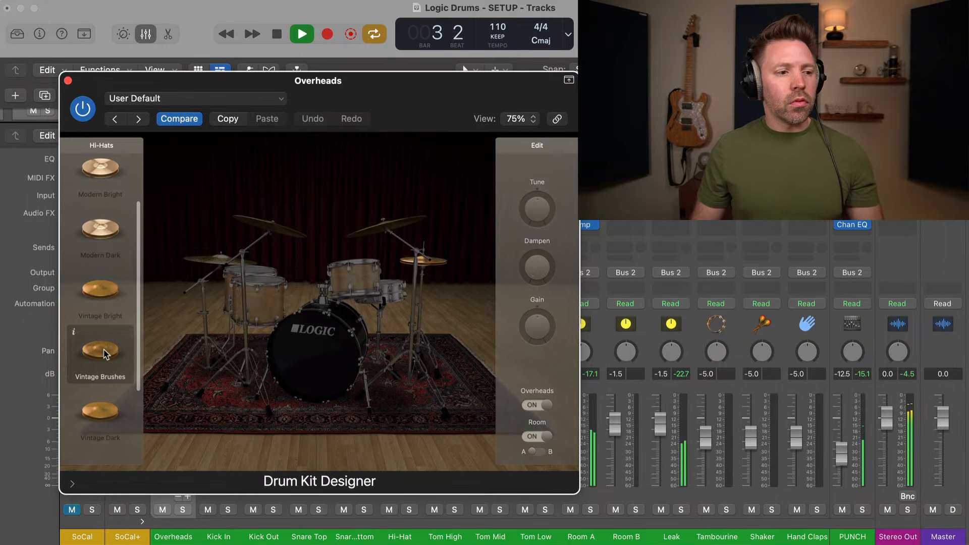
scroll(103, 354, down, 1)
click(103, 381)
Settle on the Modern Dark hi-hats and stop playback.
scroll(104, 381, down, 1)
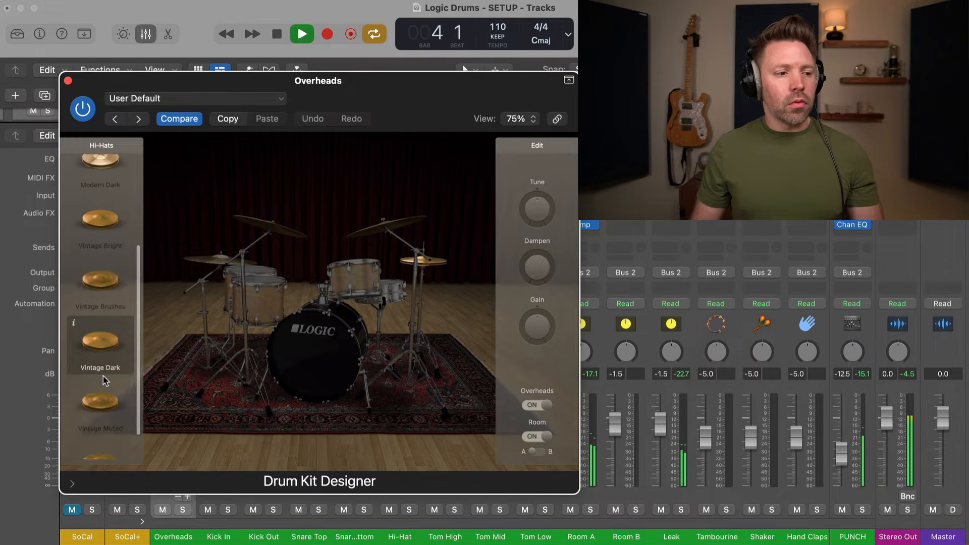
scroll(104, 384, down, 1)
scroll(105, 303, up, 4)
click(108, 255)
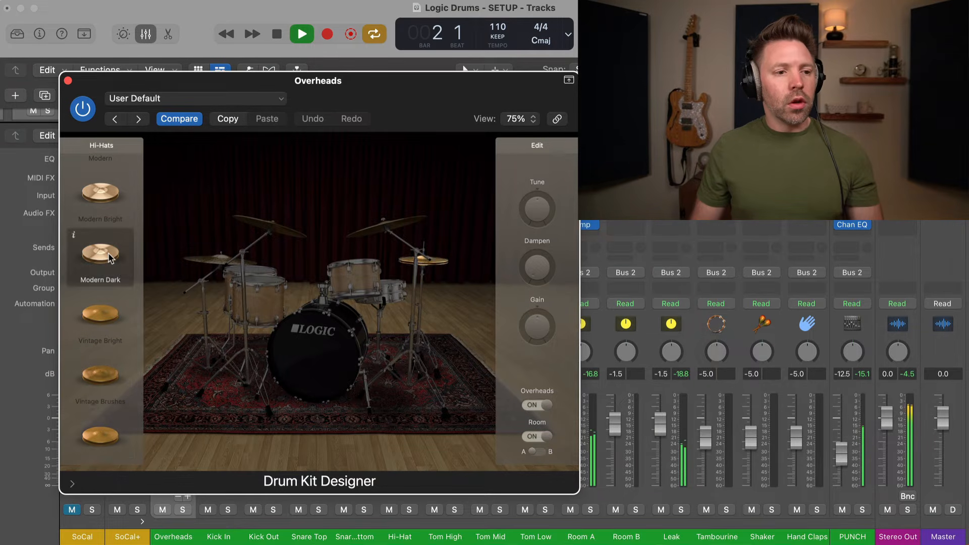
key(space)
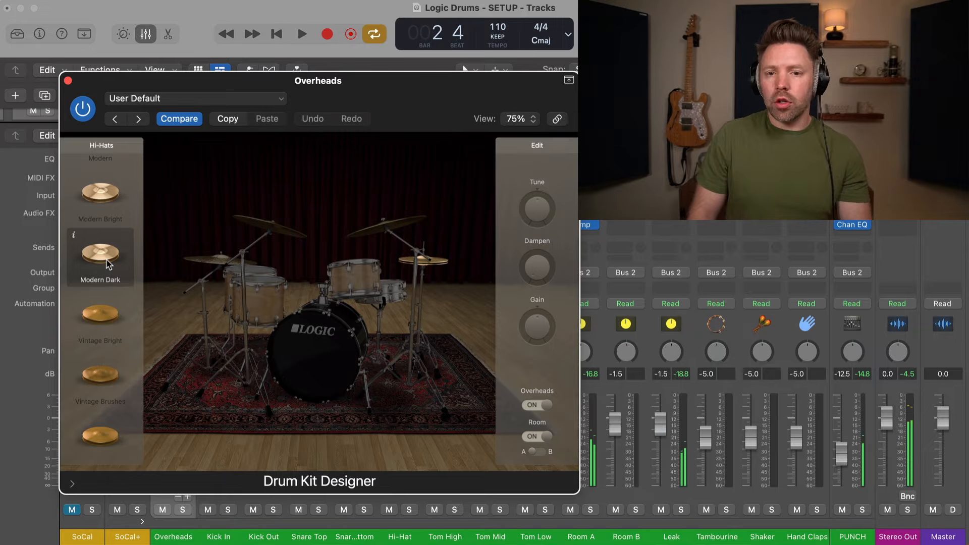
Close the Overheads Drum Kit Designer window to return to the SoCal+ mixer.
click(68, 81)
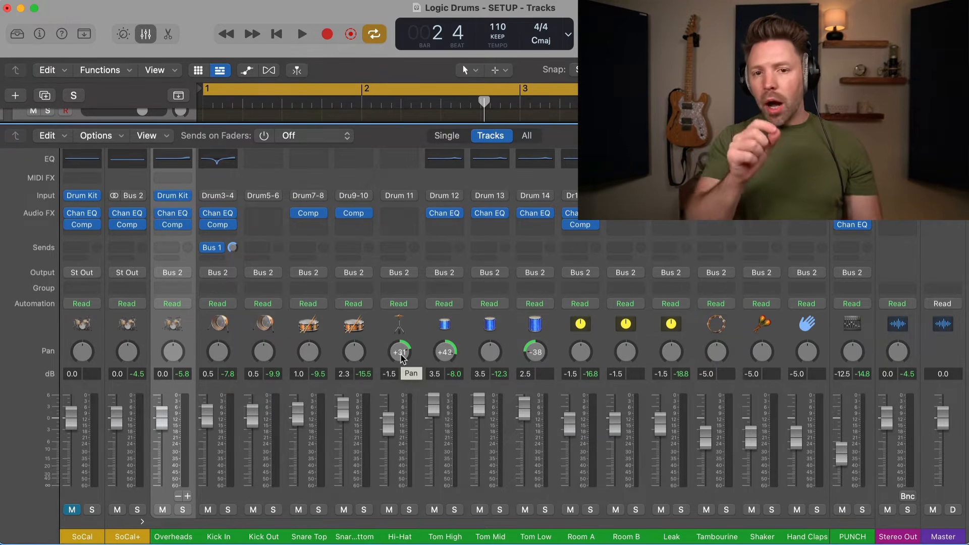
click(182, 510)
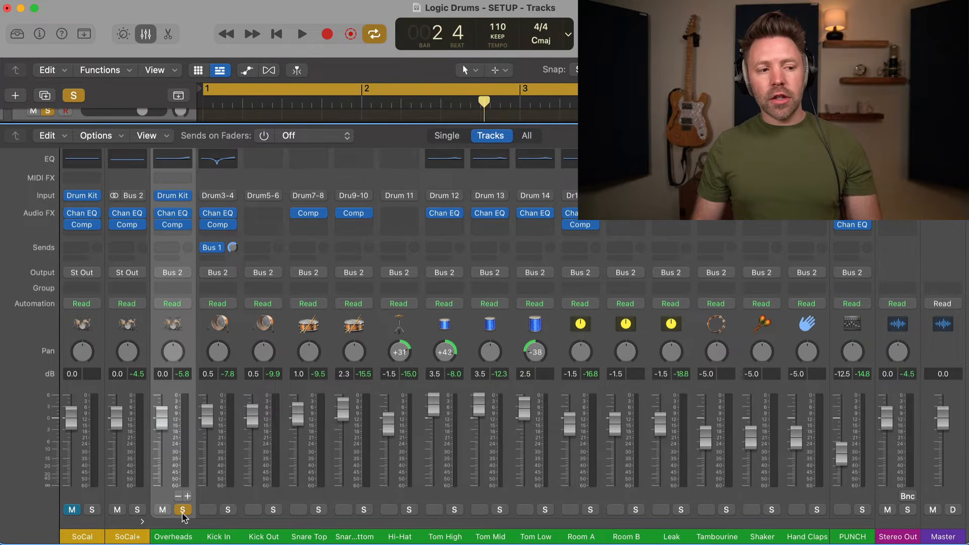
key(space)
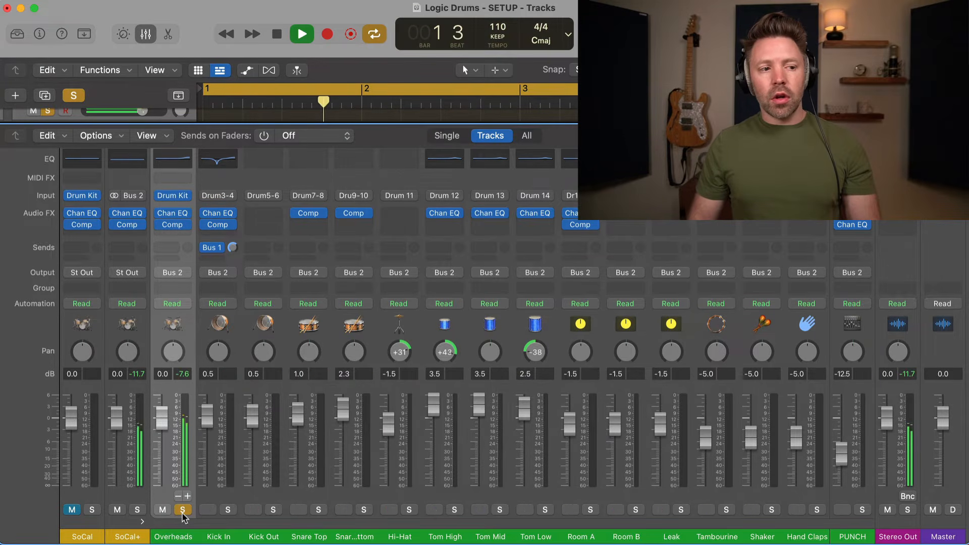
key(space)
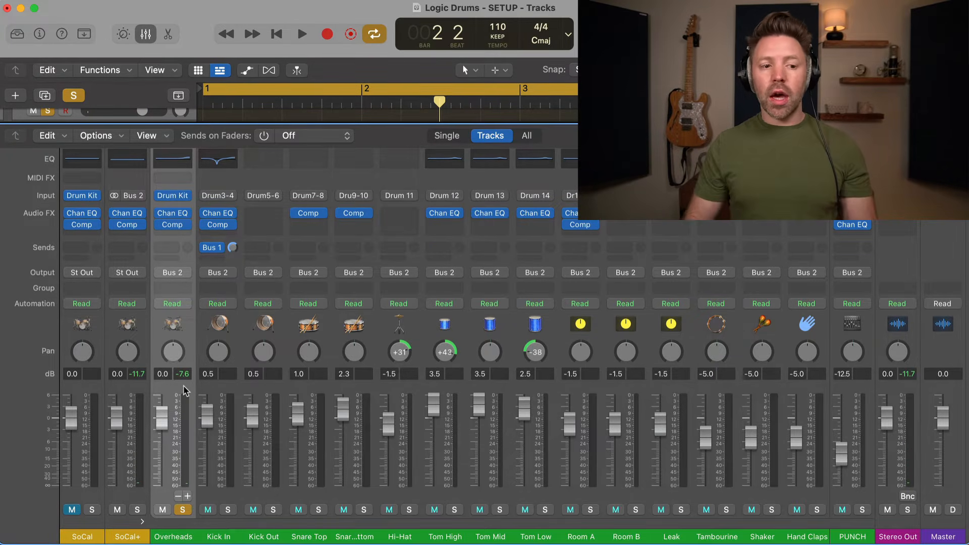
click(590, 509)
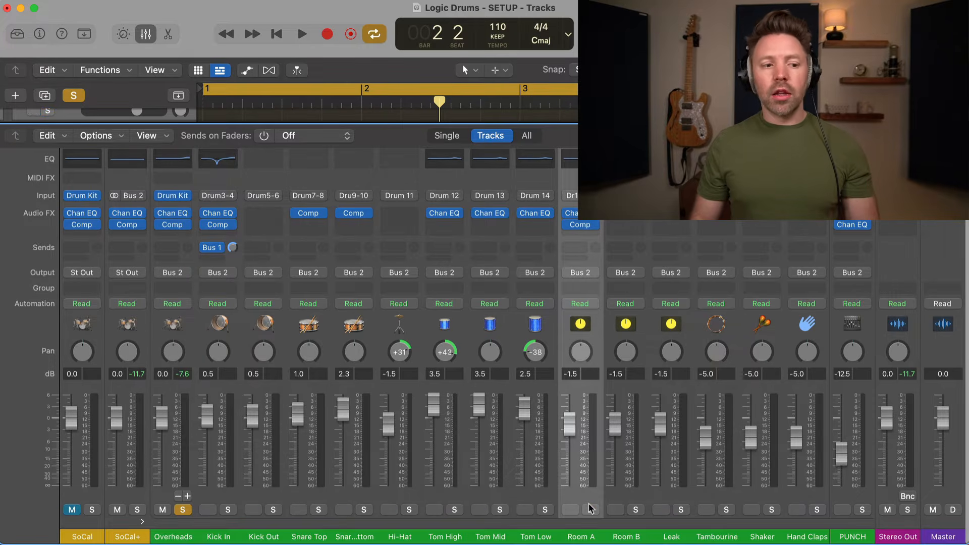
click(183, 509)
key(space)
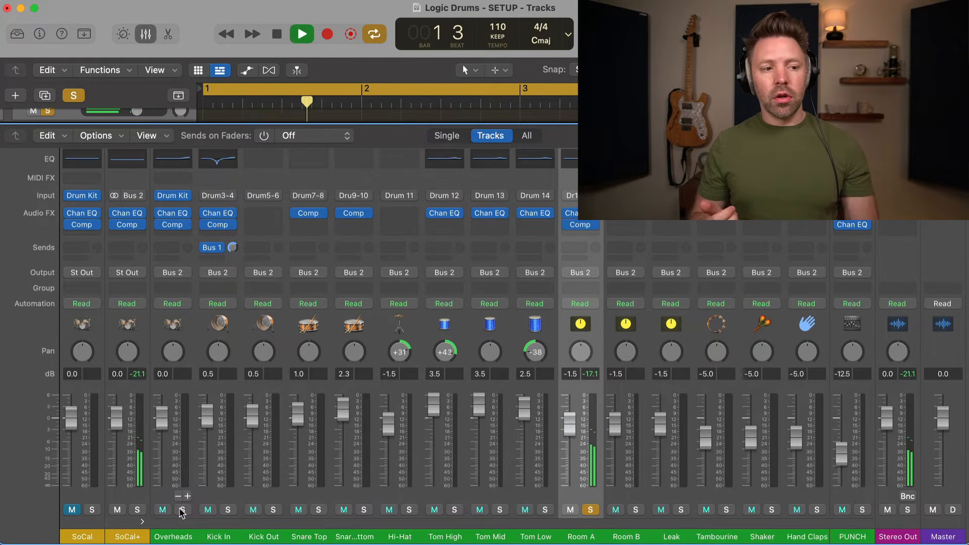
key(space)
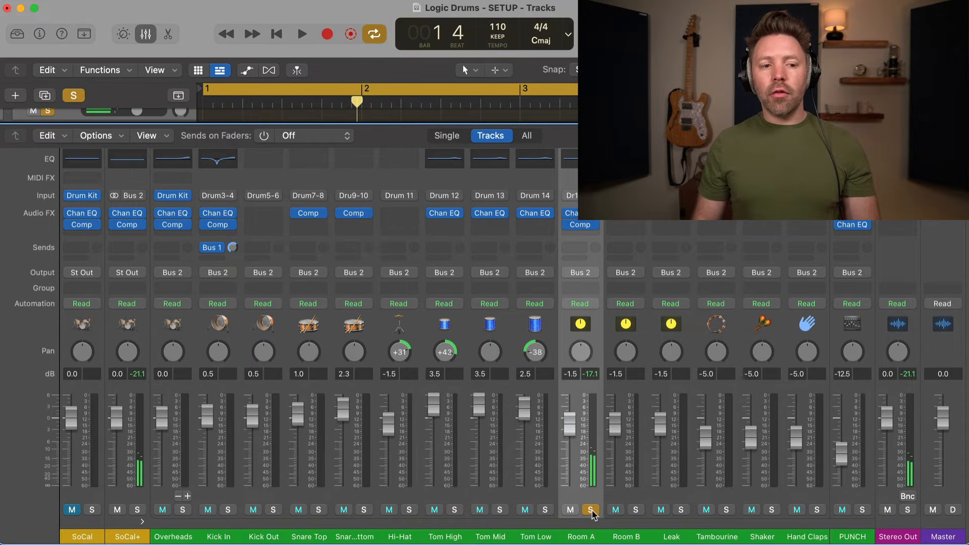
click(590, 509)
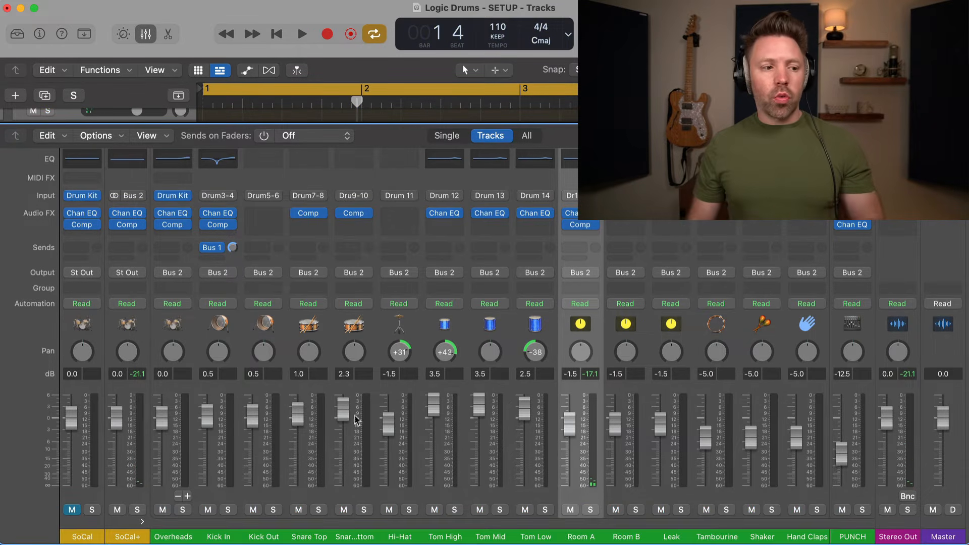
click(124, 491)
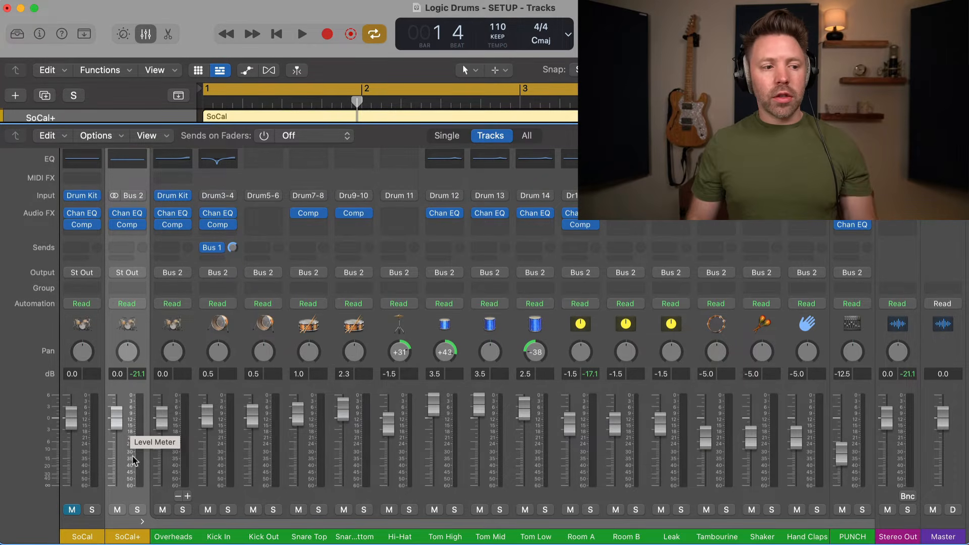
Insert a stereo Direction Mixer on SoCal+ with Direction set to 180°, then audition it.
click(129, 213)
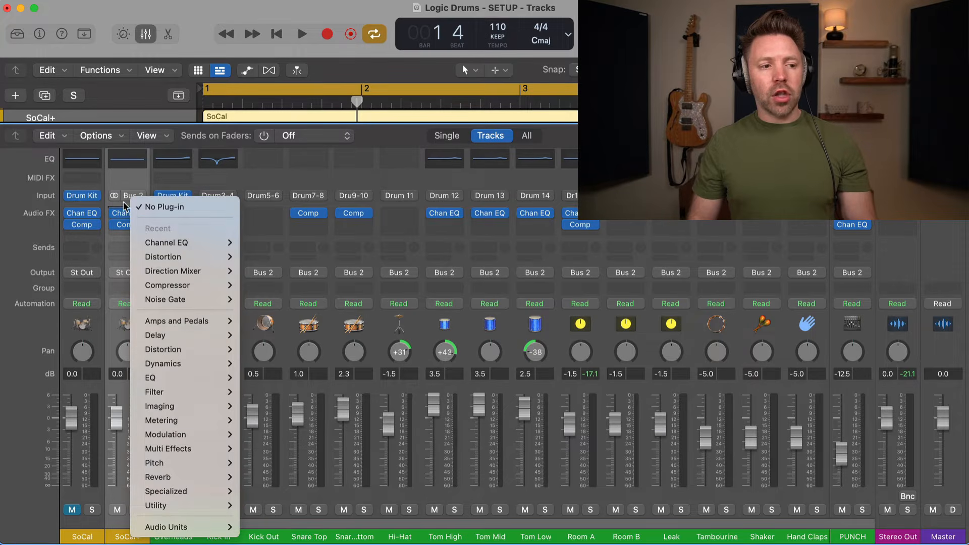
mouse_move(174, 408)
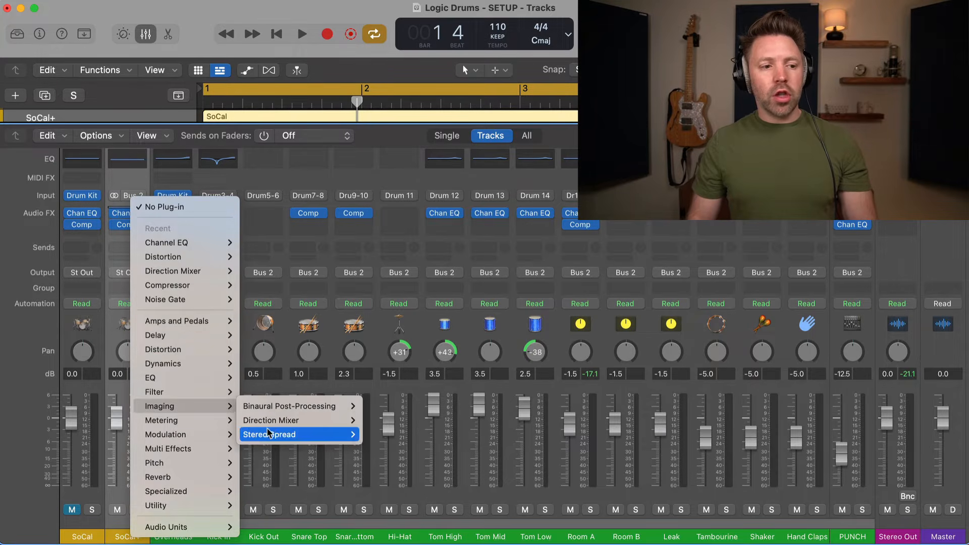
mouse_move(277, 427)
click(395, 423)
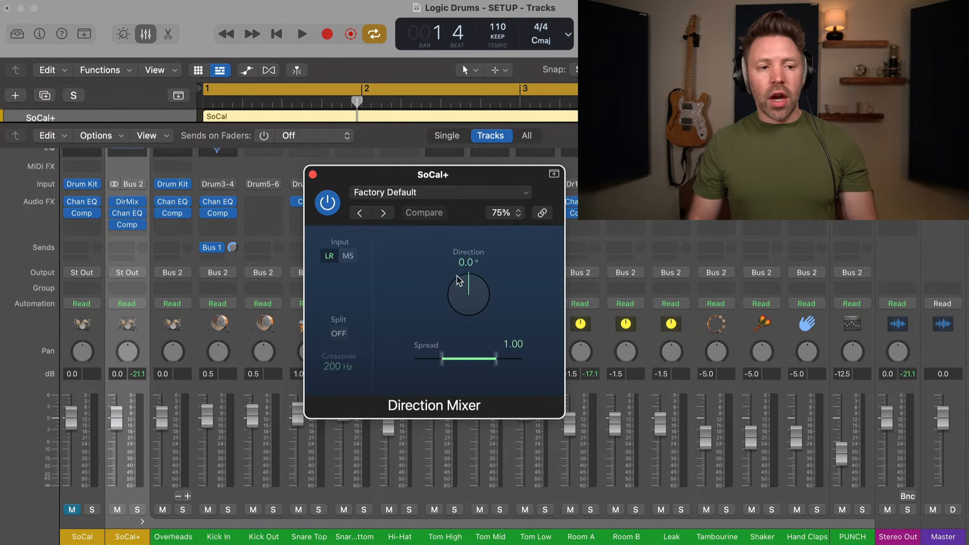
double_click(463, 263)
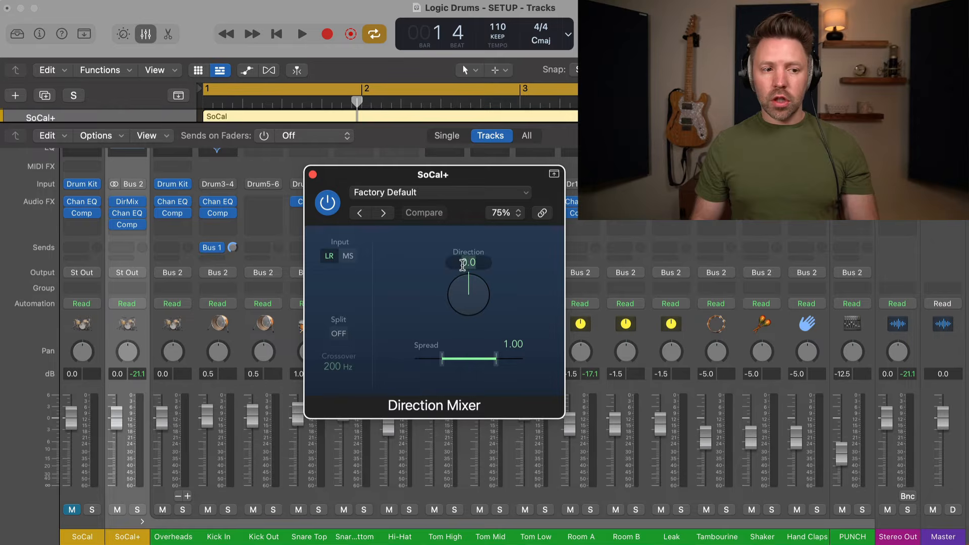
text(180)
key(Return)
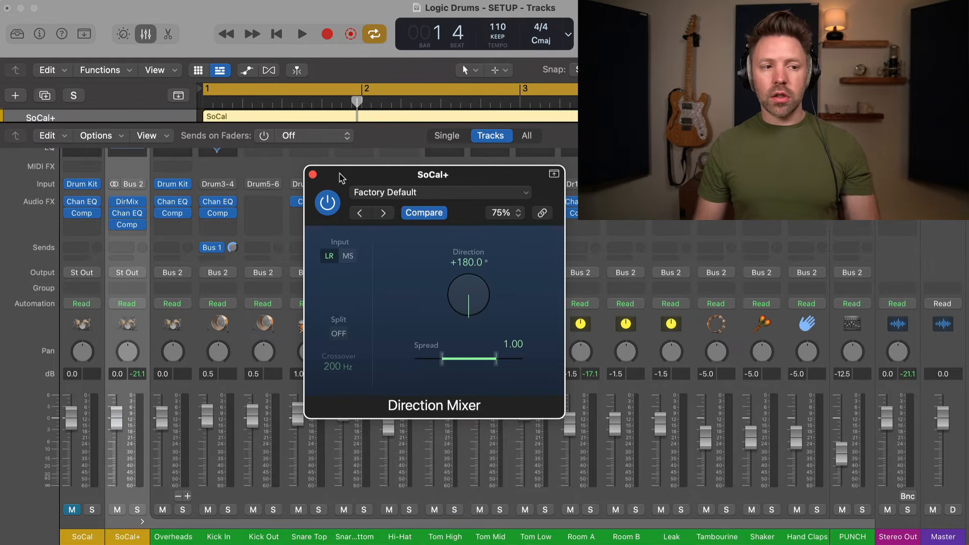
click(314, 175)
key(space)
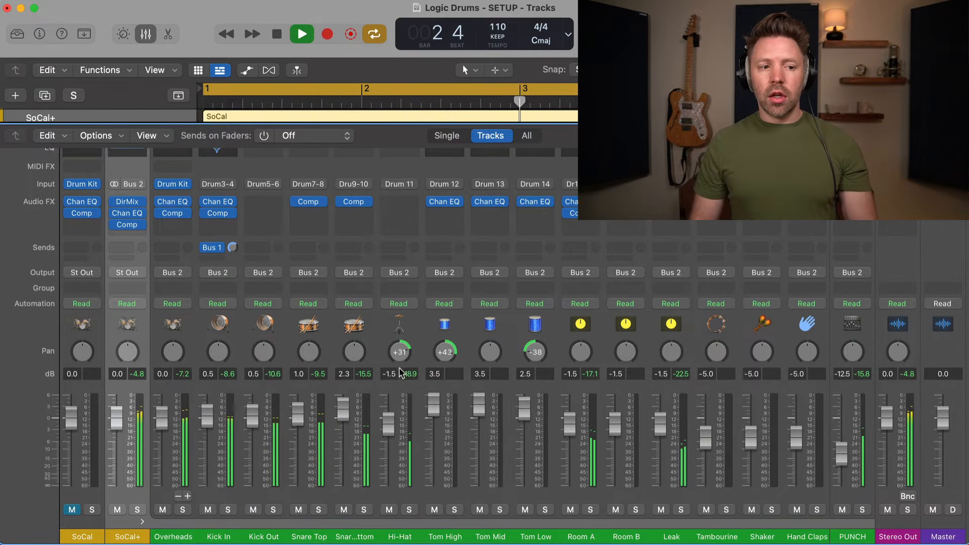
key(space)
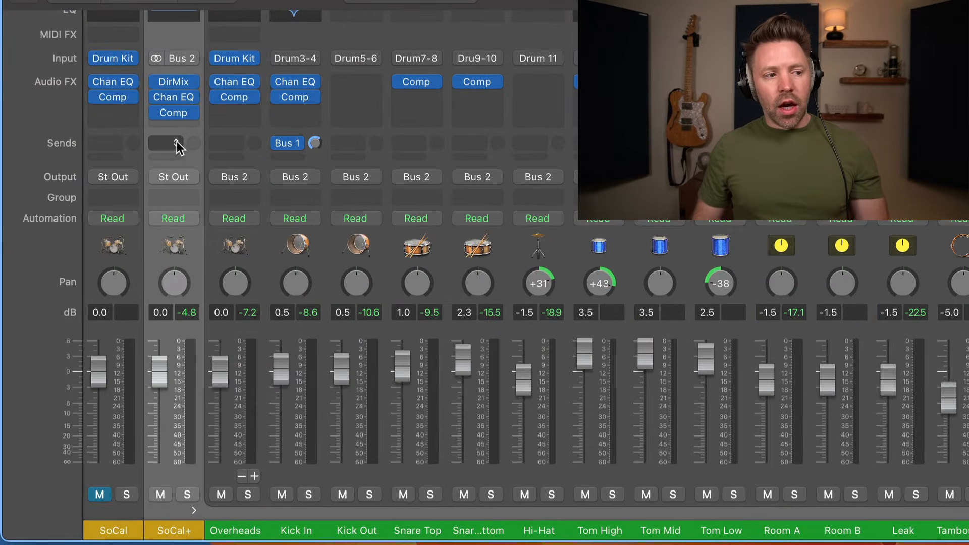
Add a pre-fader Bus 3 send on SoCal+, creating the Aux 17 return.
click(133, 235)
mouse_move(138, 254)
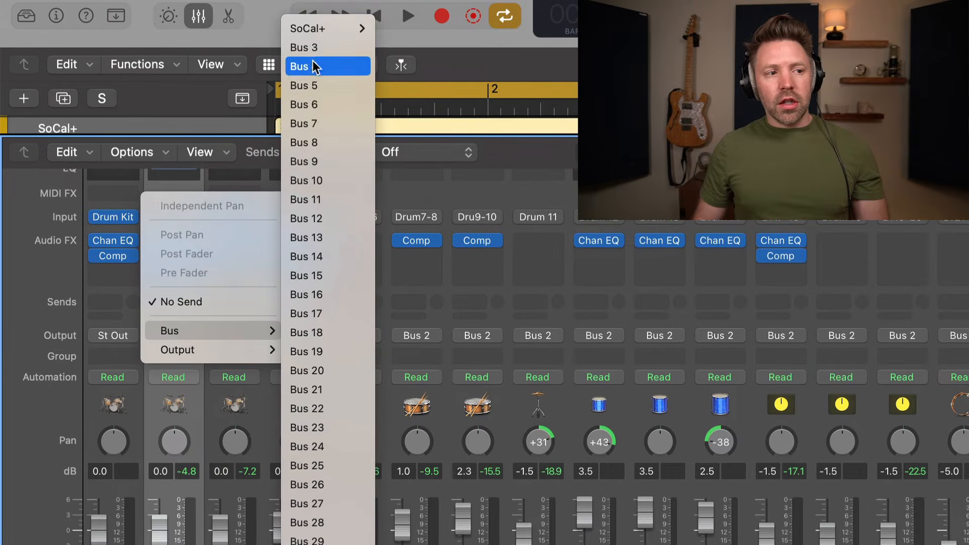
click(314, 48)
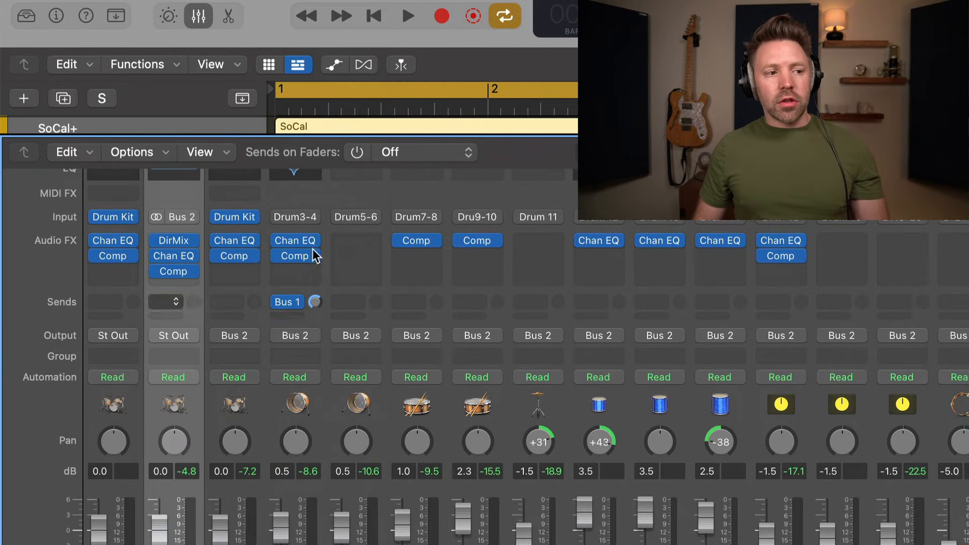
click(177, 303)
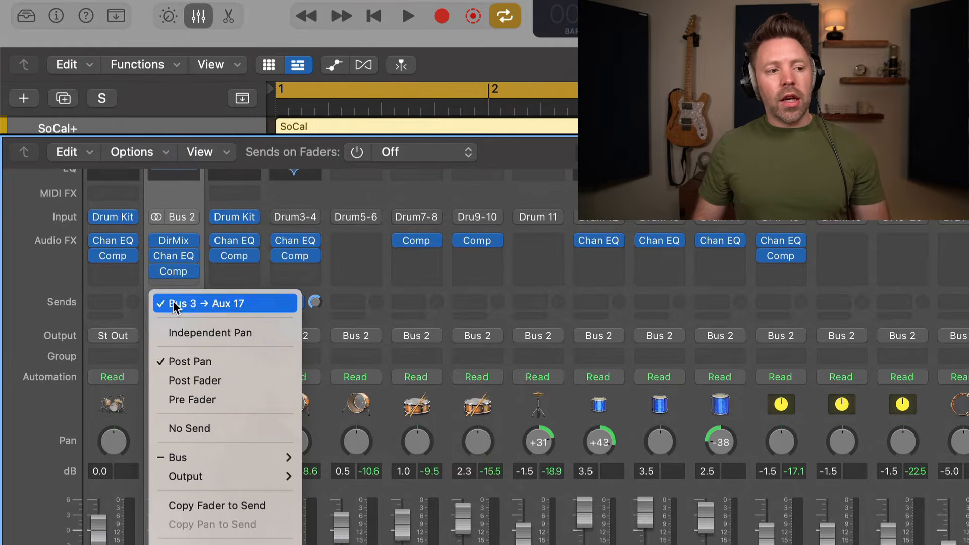
click(222, 398)
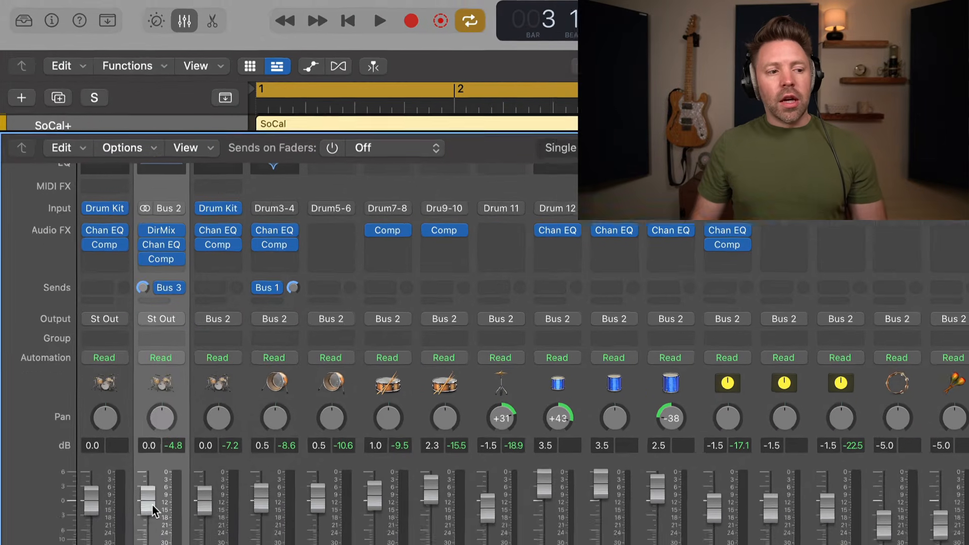
Set the SoCal+ fader to 0.0 dB and try post-pan before returning the send to pre-fader.
drag(163, 536, 116, 433)
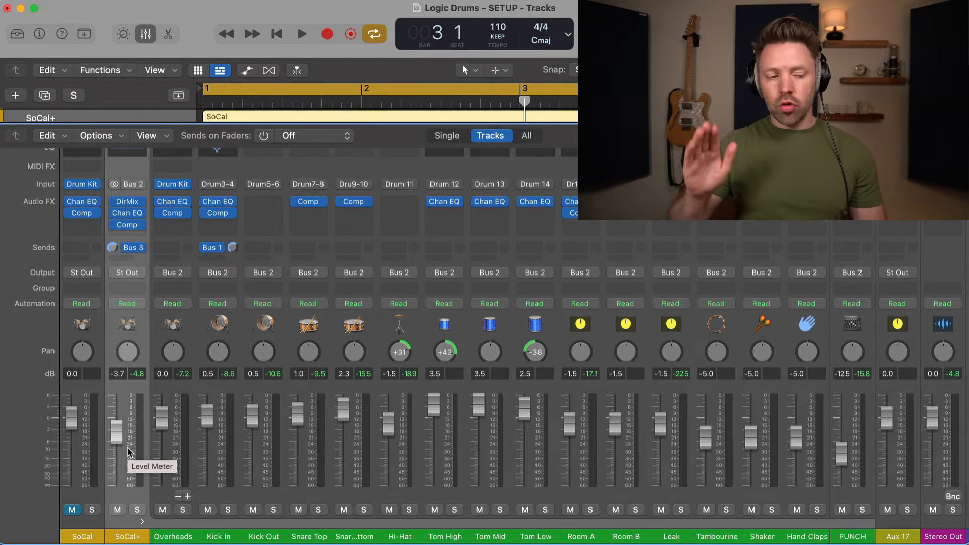
click(134, 248)
click(153, 293)
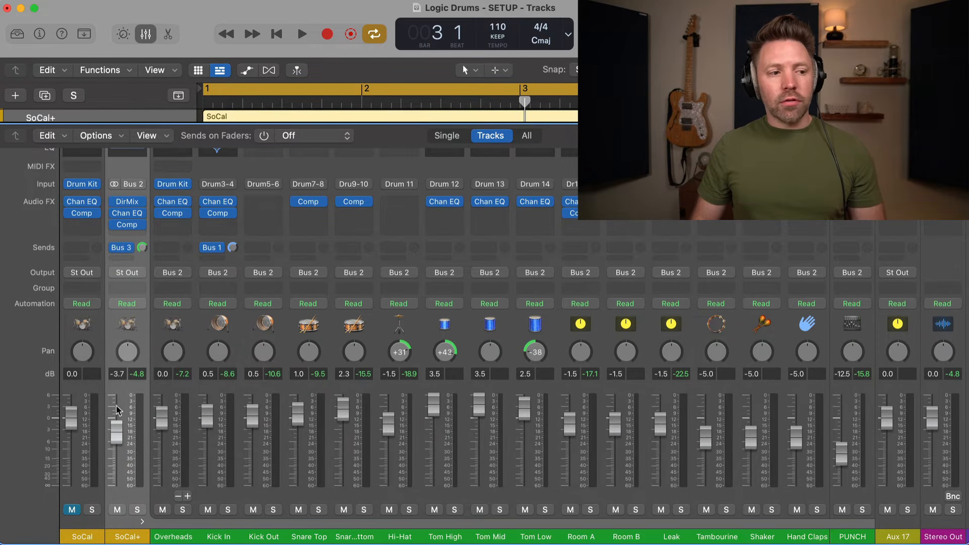
click(123, 247)
click(129, 319)
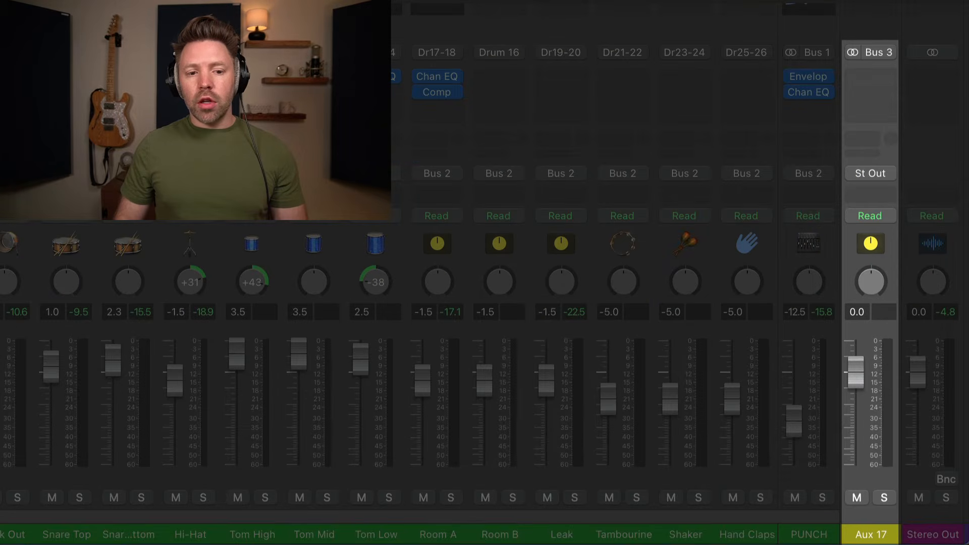
Rename Aux 17 to 'GRIT', then solo it briefly during playback to audition it.
double_click(873, 531)
text(GR)
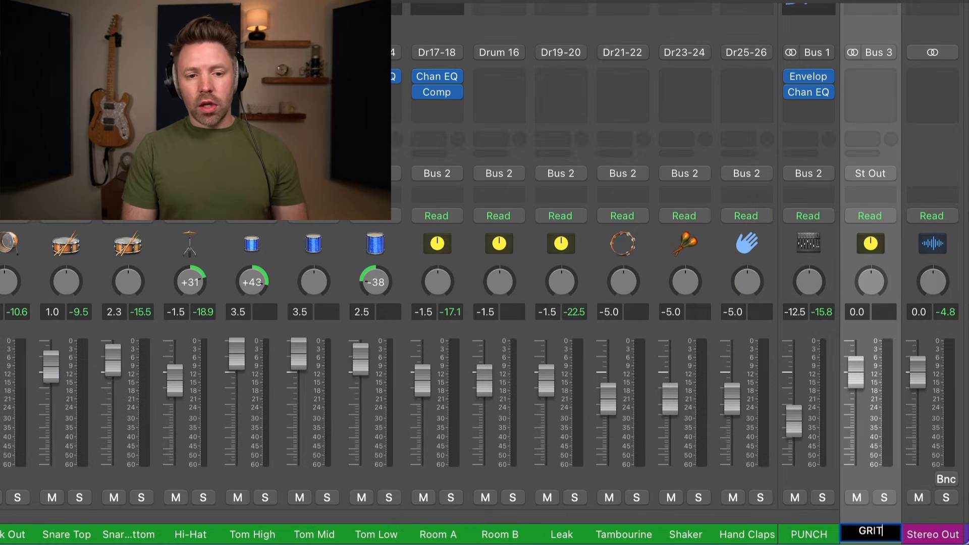
text(IT)
key(Return)
click(882, 497)
key(space)
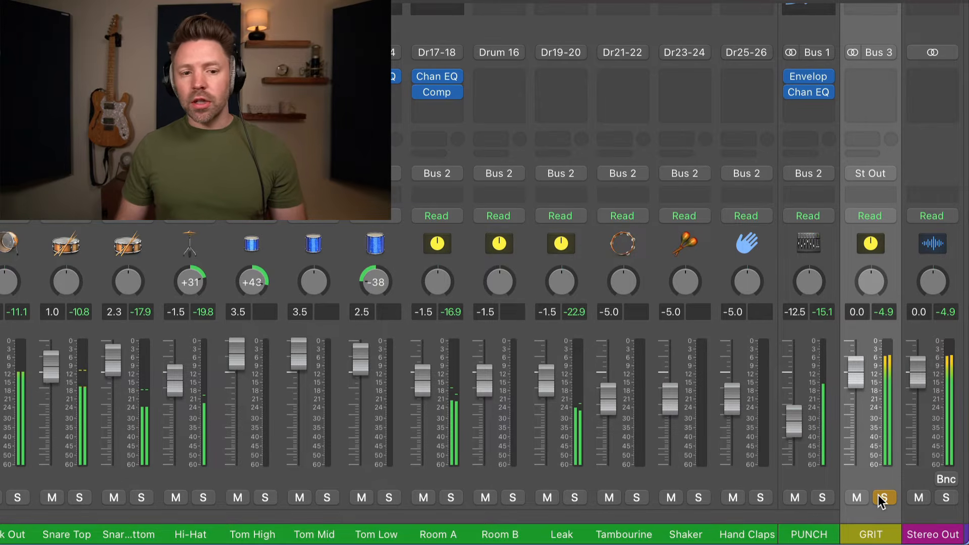
click(879, 498)
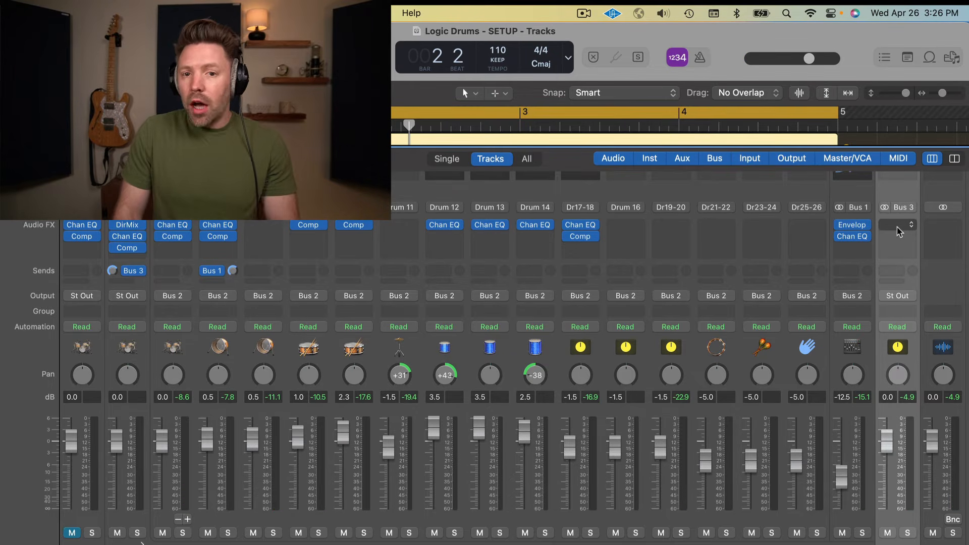
Insert a stereo Distortion on the GRIT bus and move its window left.
click(900, 237)
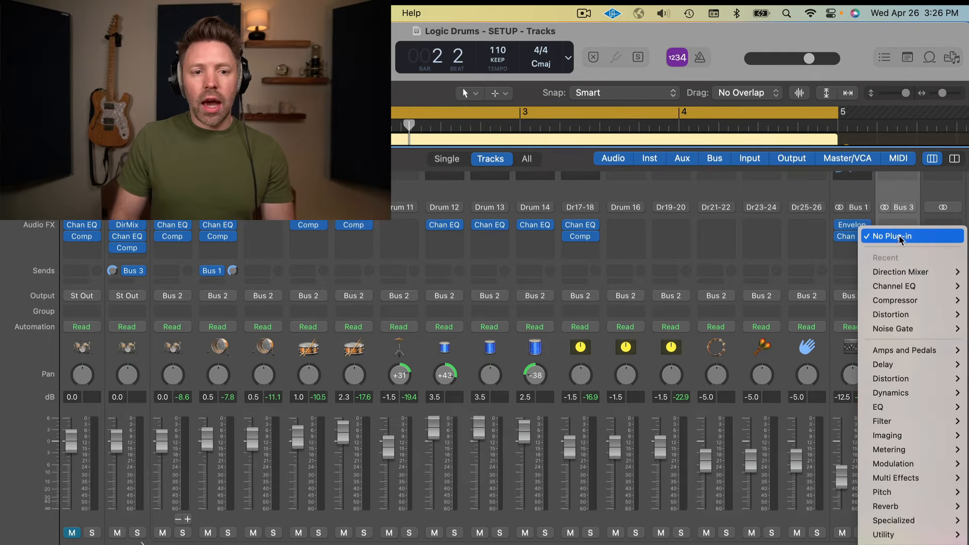
mouse_move(897, 379)
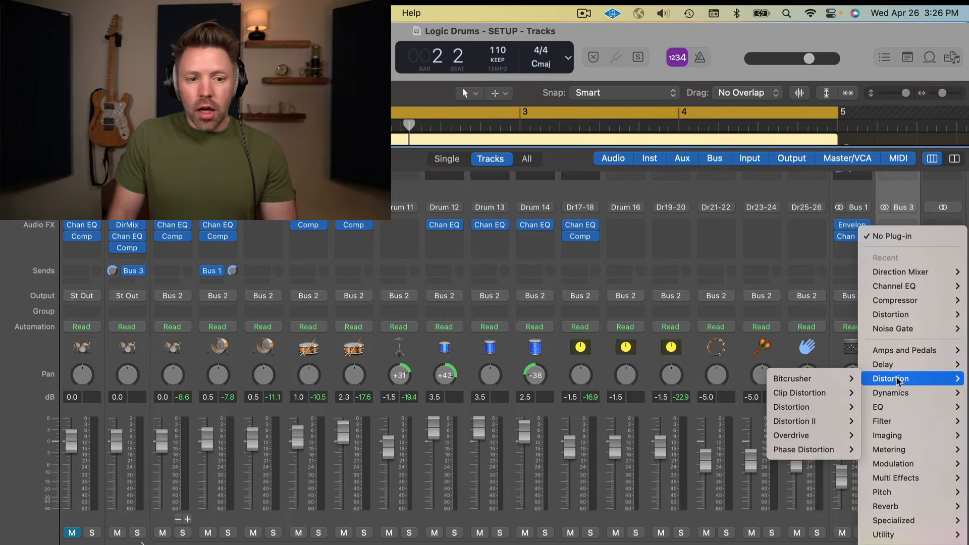
mouse_move(769, 409)
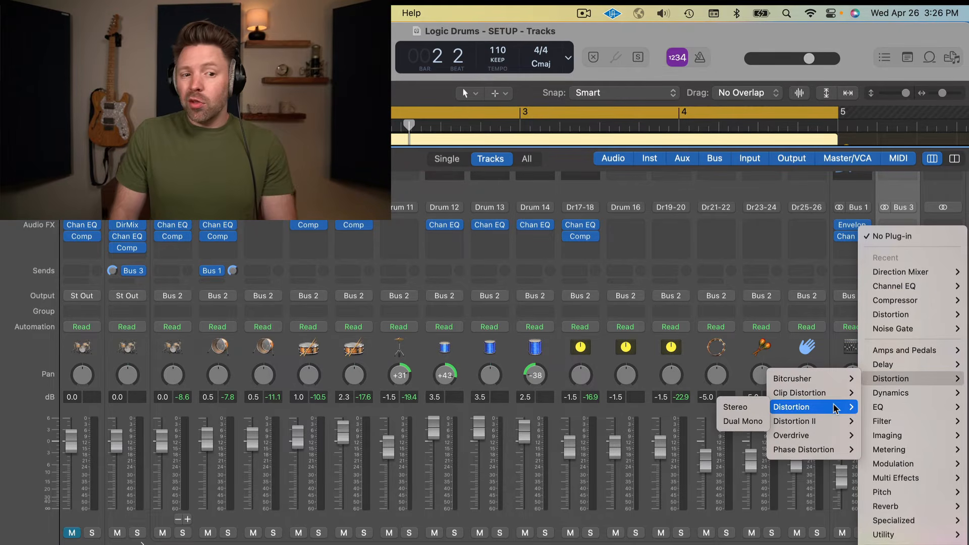
click(757, 407)
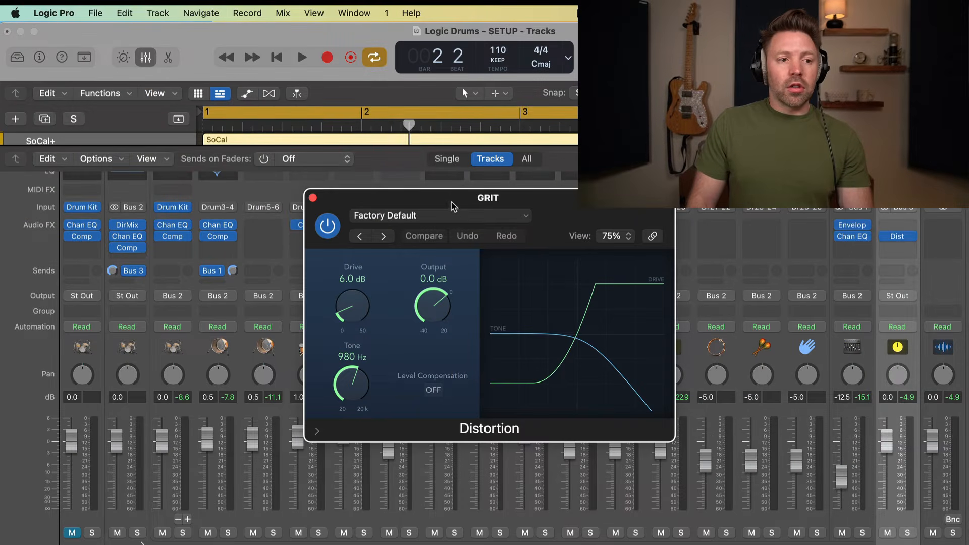
drag(452, 207, 345, 211)
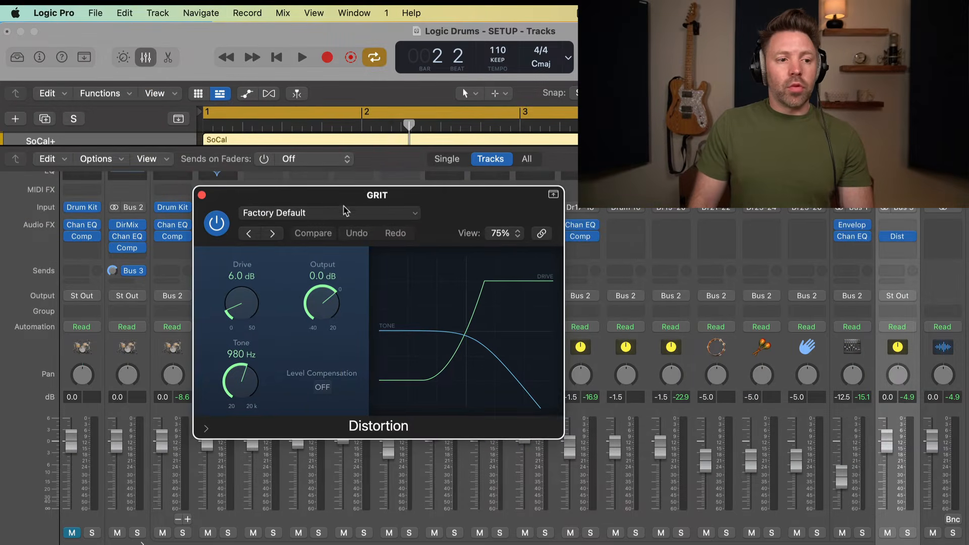
Enable Level Compensation on the GRIT Distortion and solo the bus during playback.
click(322, 387)
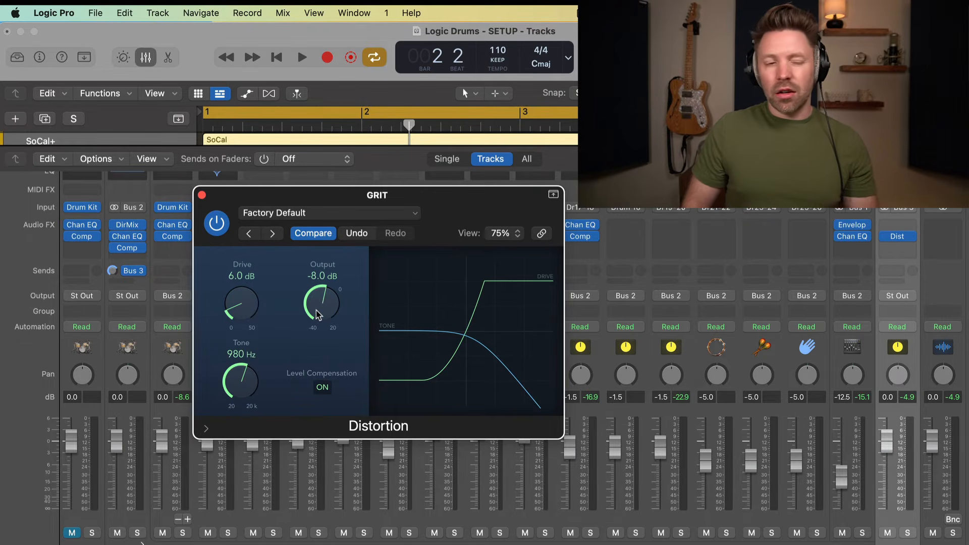
scroll(318, 310, down, 1)
key(space)
scroll(245, 368, up, 6)
scroll(246, 368, up, 3)
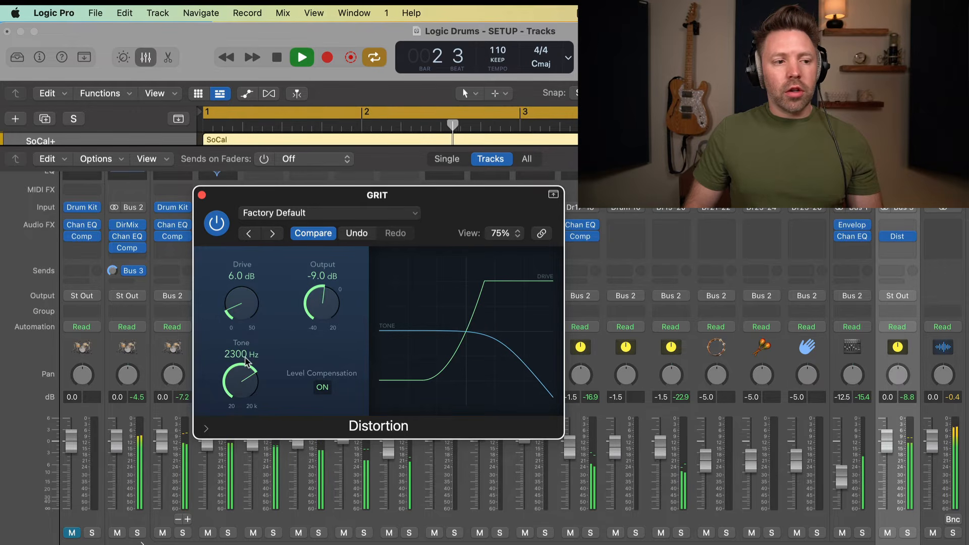
click(908, 533)
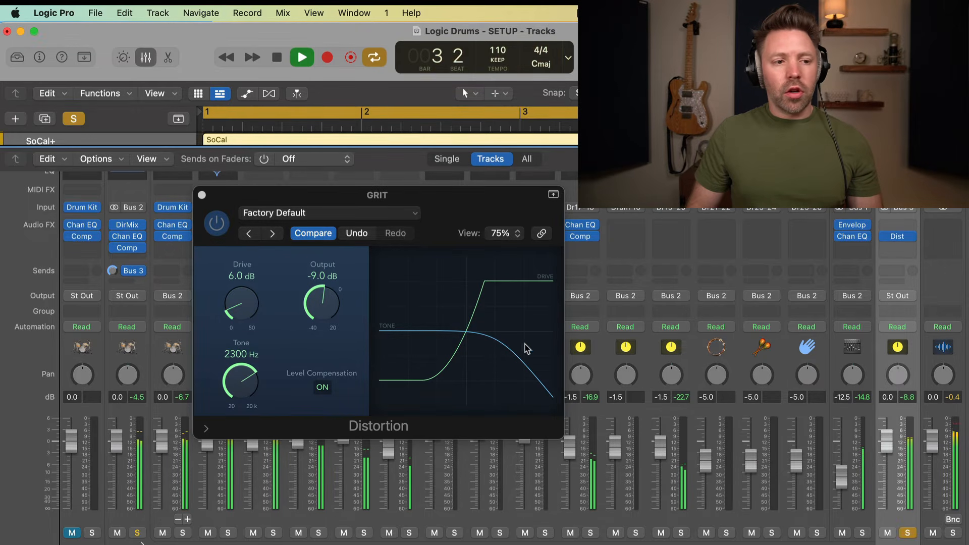
Raise the Distortion drive to 16.0 dB, then stop playback.
click(317, 308)
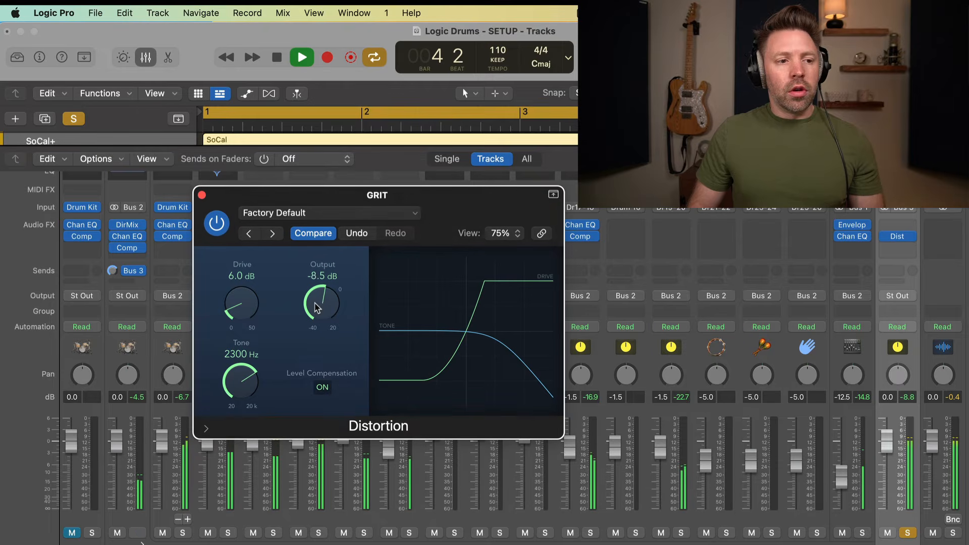
scroll(245, 302, up, 5)
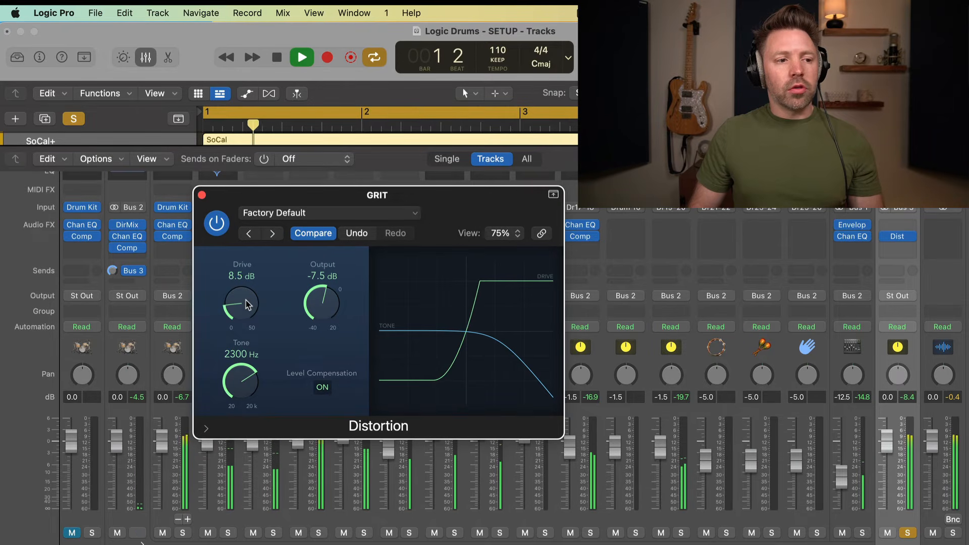
drag(247, 301, 243, 278)
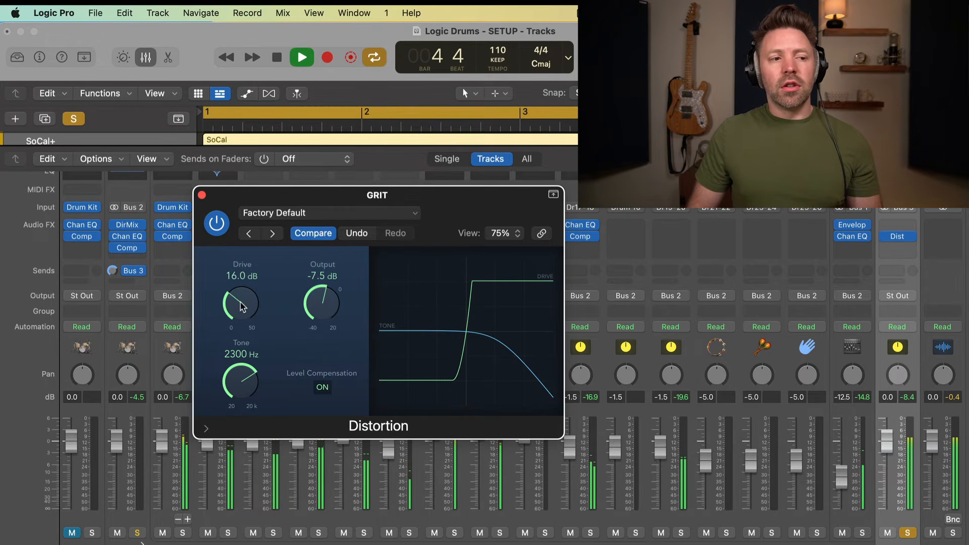
key(space)
Add a Channel EQ ahead of the GRIT Distortion with a 135 Hz low cut, then close both editors.
click(897, 225)
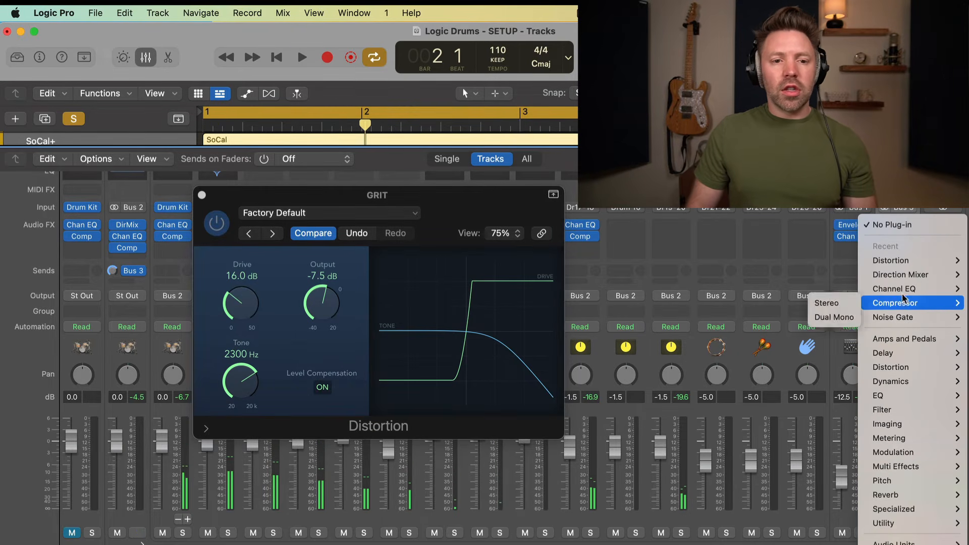
click(910, 225)
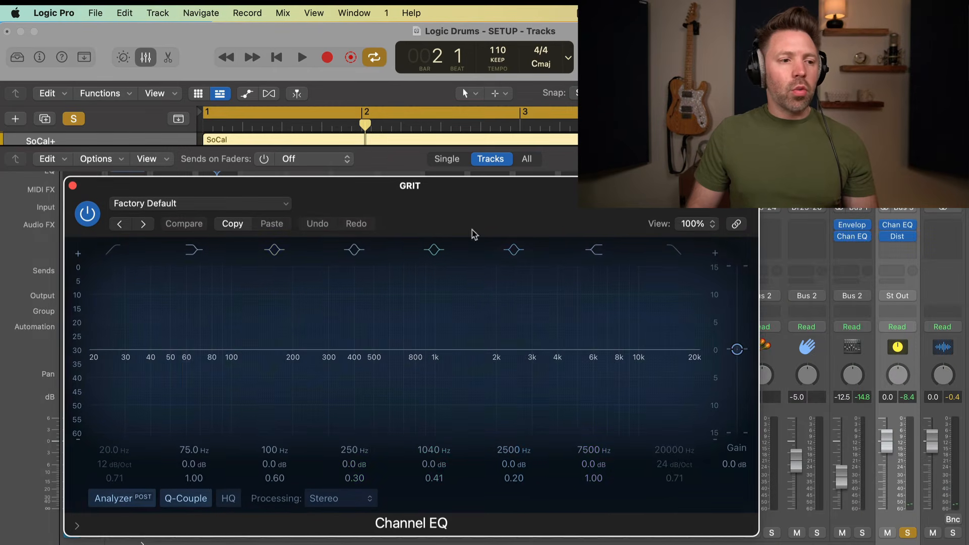
drag(112, 283, 270, 328)
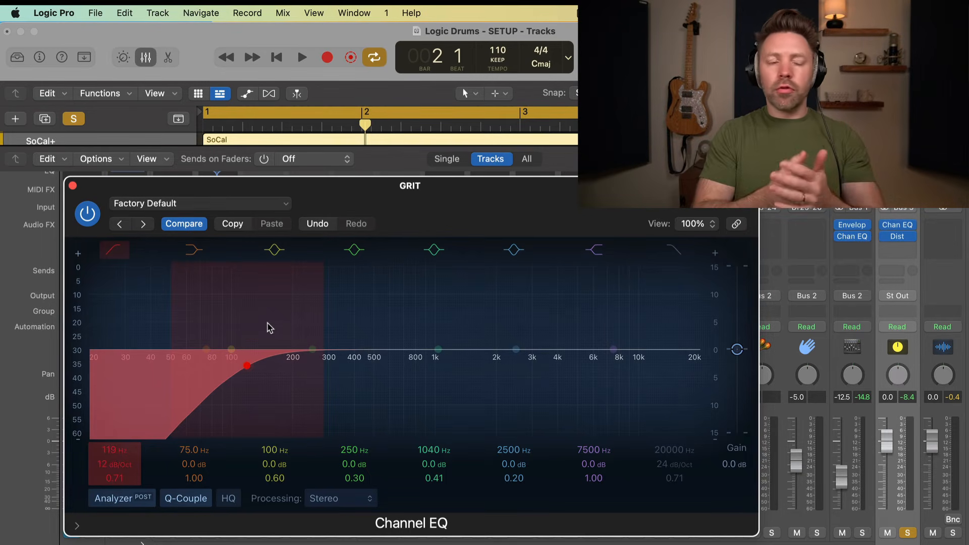
drag(246, 367, 256, 368)
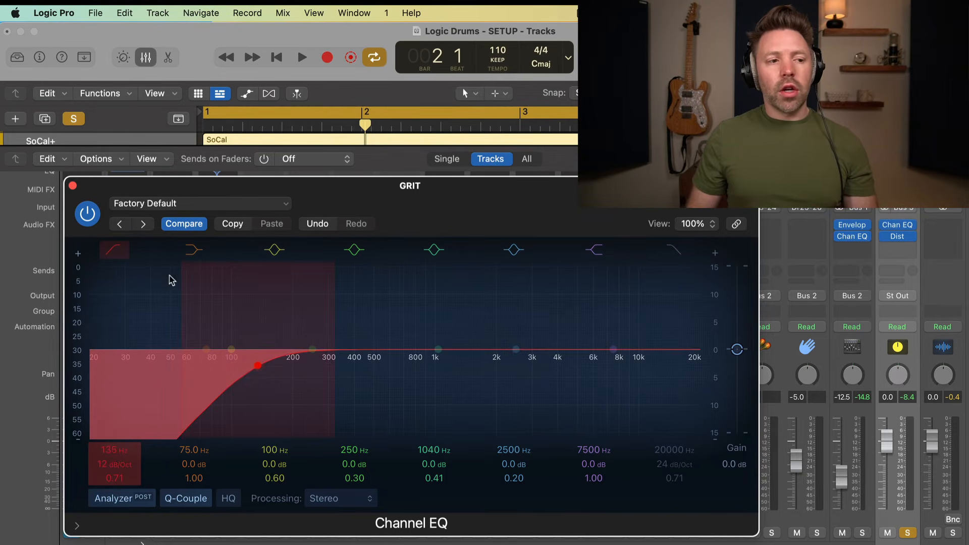
click(73, 187)
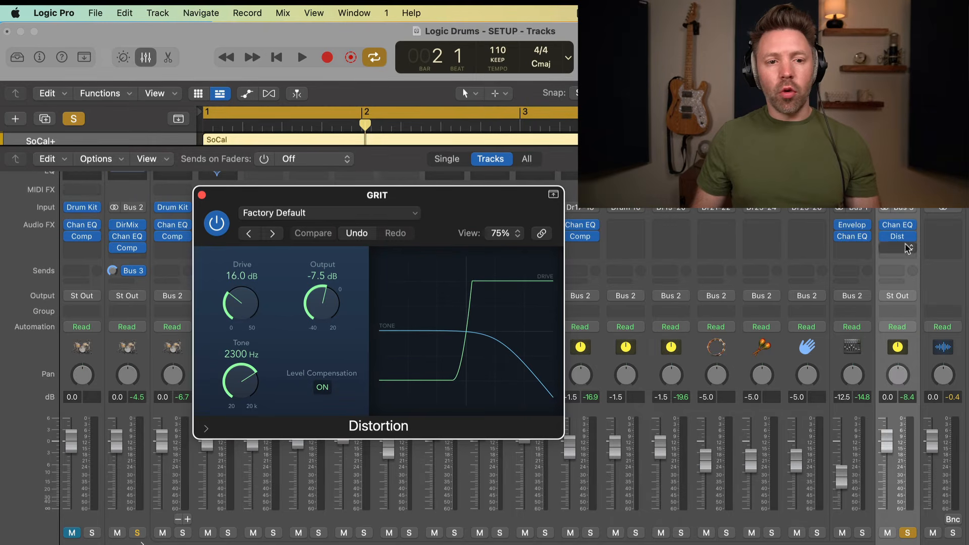
key(space)
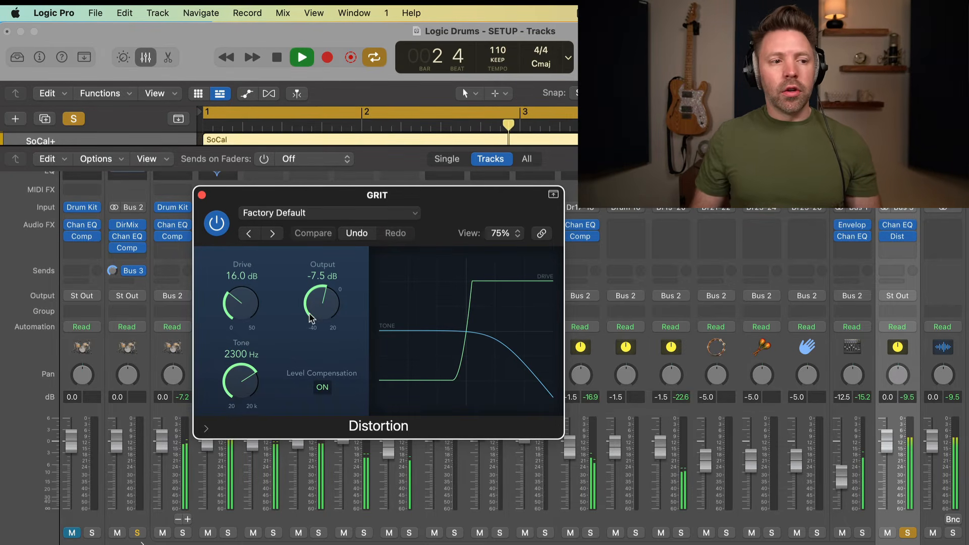
click(202, 195)
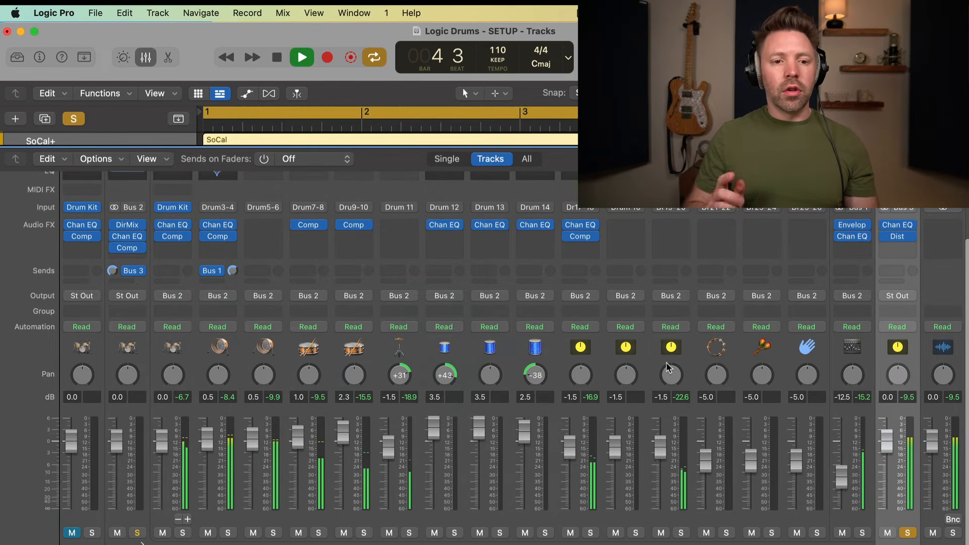
Unsolo the GRIT bus and pull its fader all the way down.
key(space)
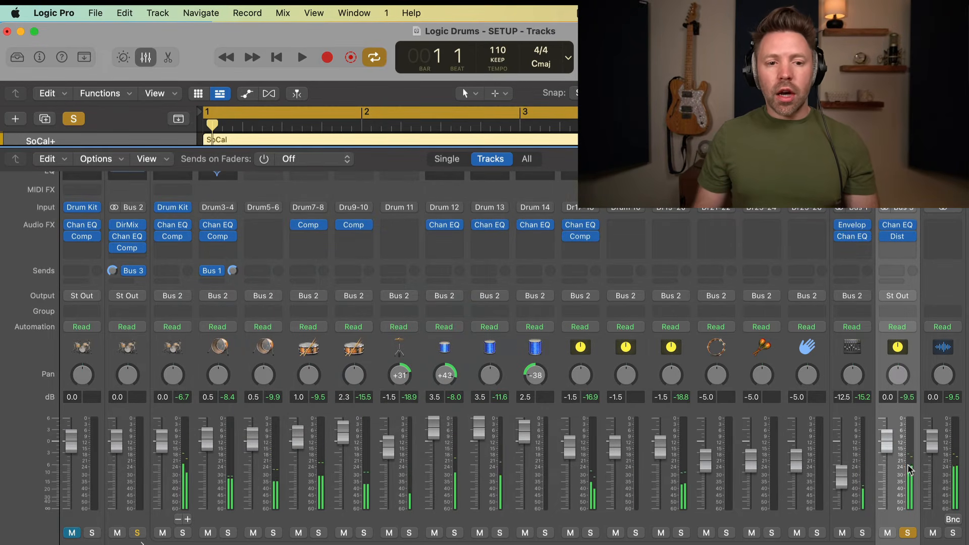
click(906, 533)
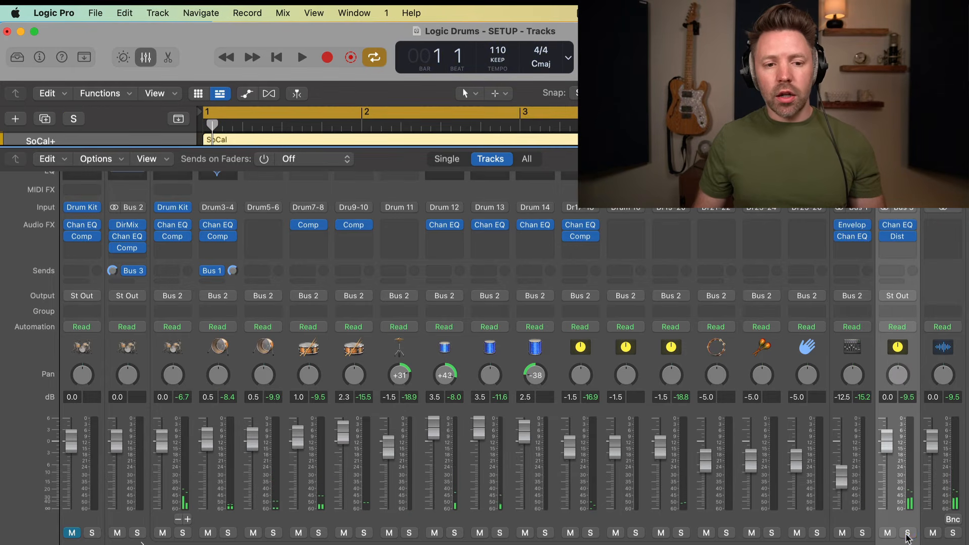
drag(888, 453, 889, 527)
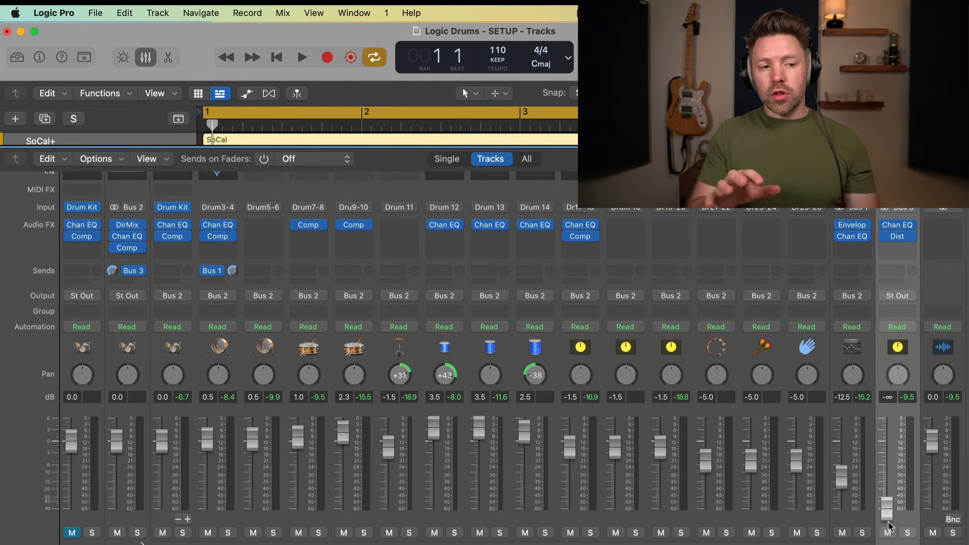
Bring the GRIT fader up to about -11.8 dB during playback, muting it to compare.
key(space)
drag(888, 526, 886, 474)
click(888, 533)
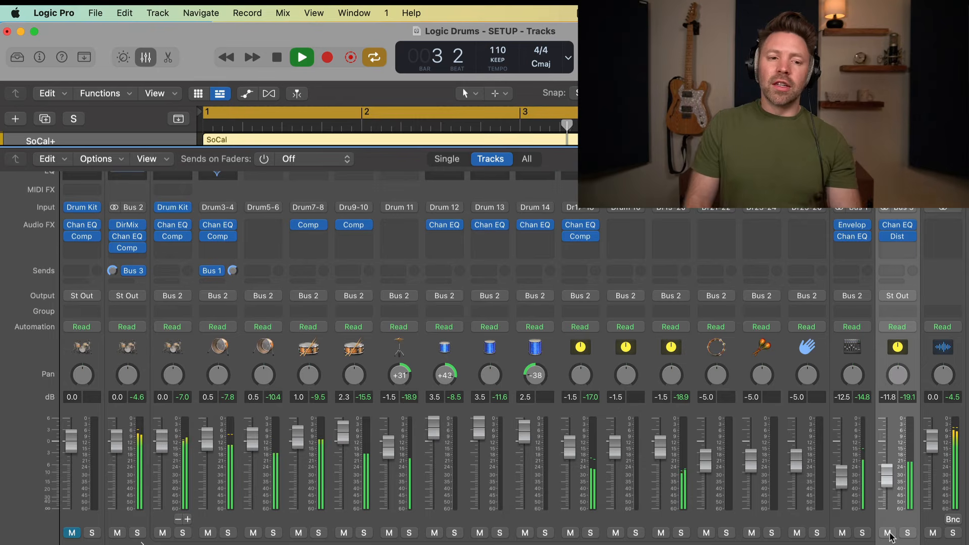
key(space)
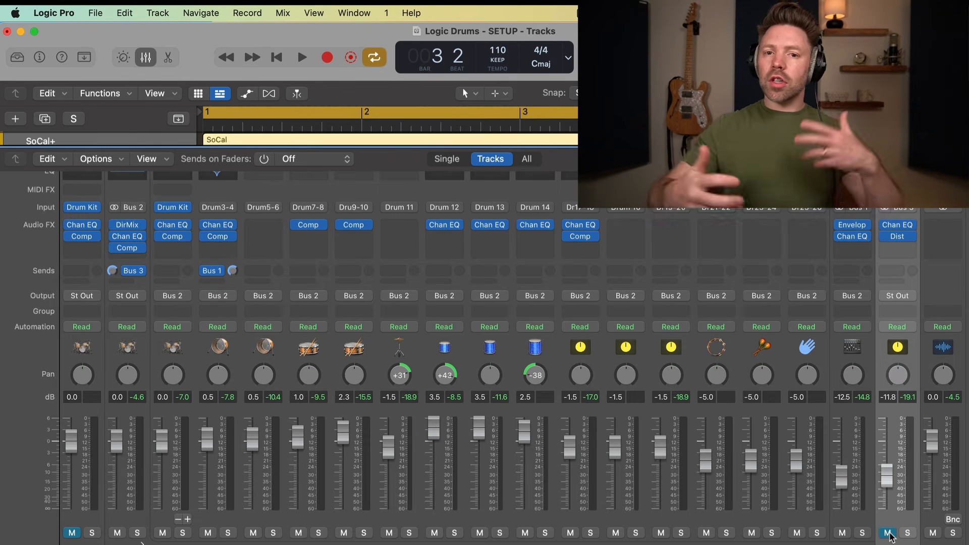
key(space)
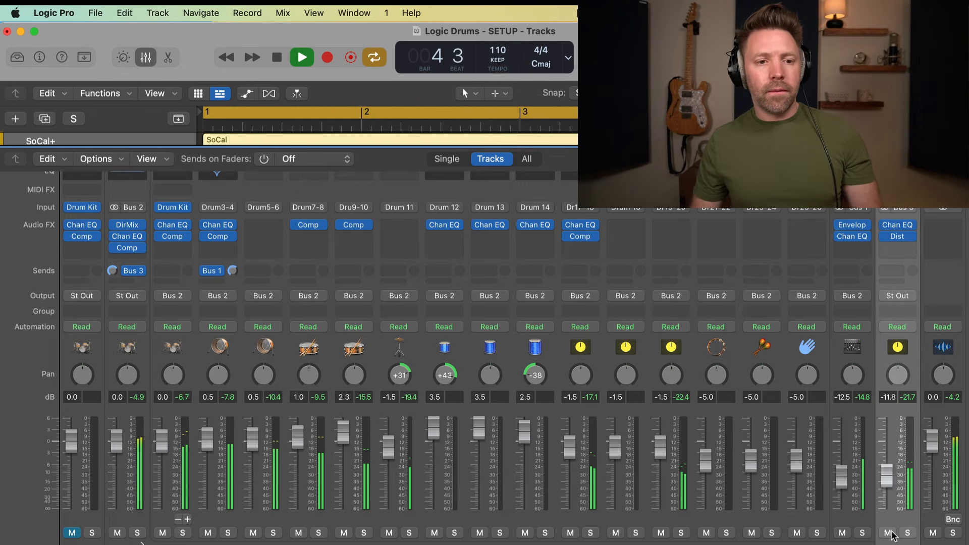
key(space)
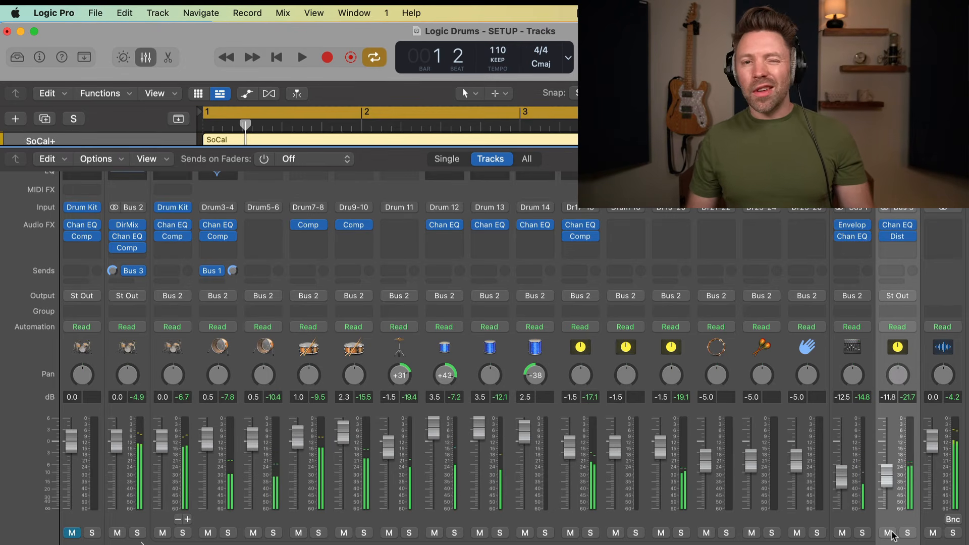
Hide the mixer, play the soloed original SoCal track, then unsolo it to hear SoCal+.
key(x)
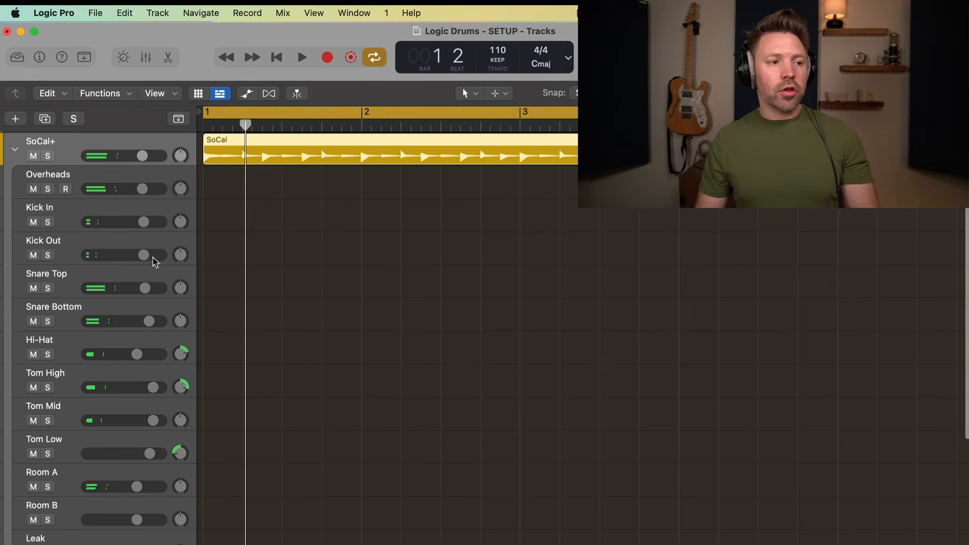
scroll(81, 195, up, 2)
click(48, 154)
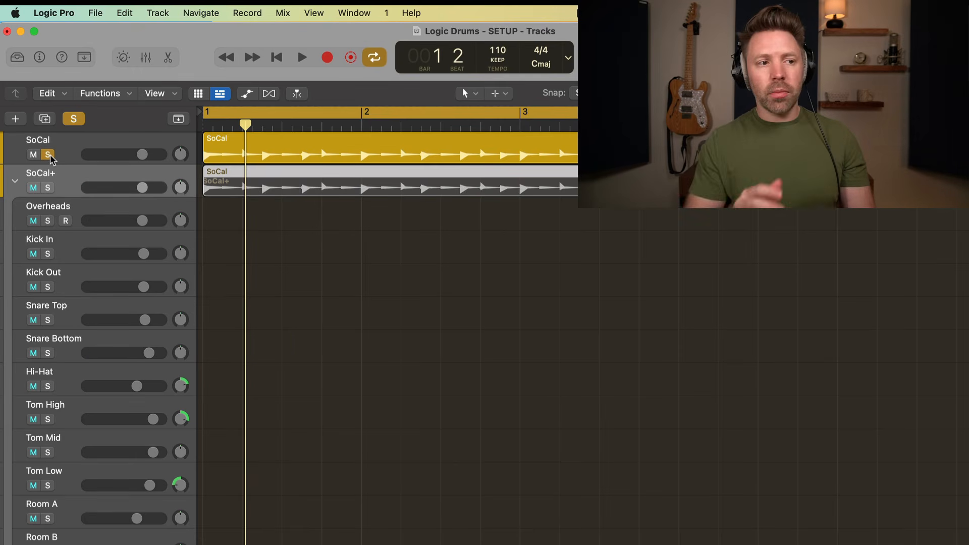
key(space)
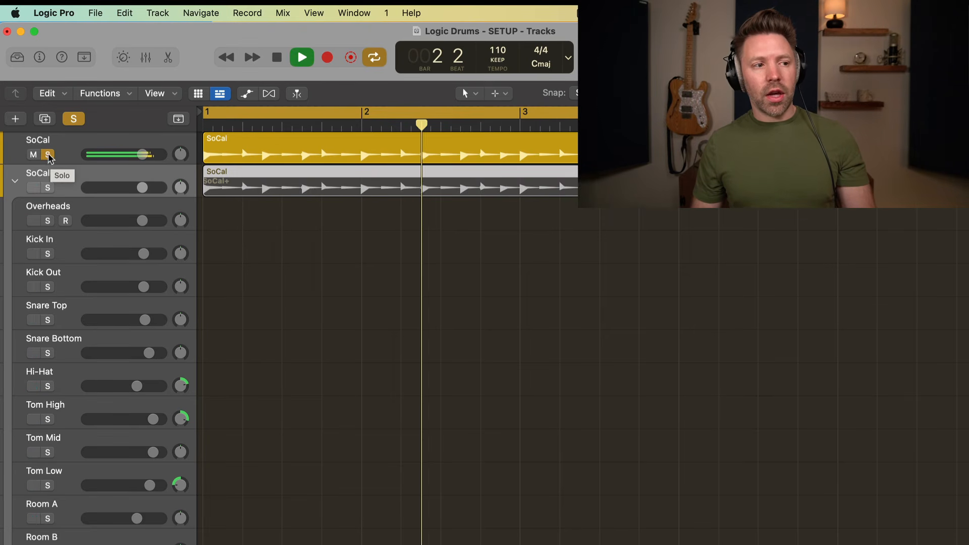
click(48, 154)
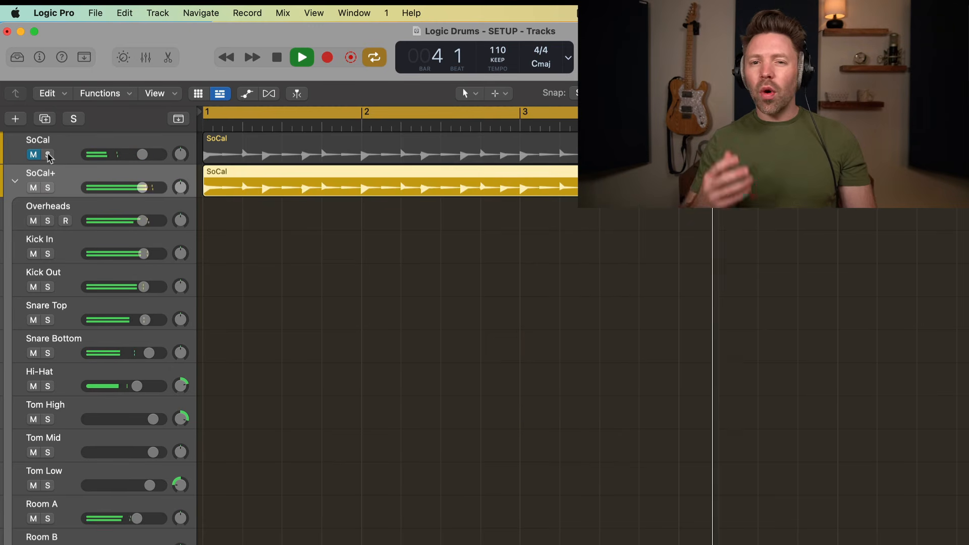
key(space)
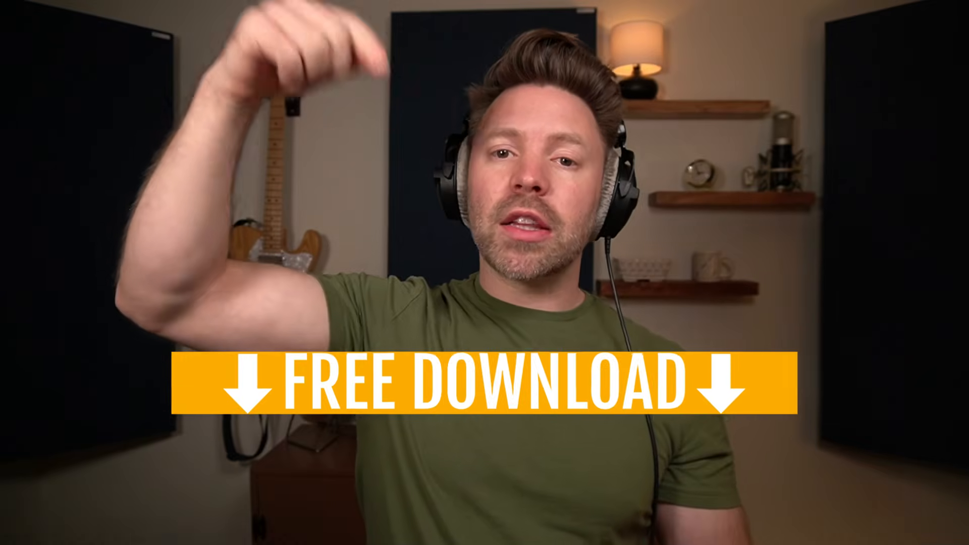